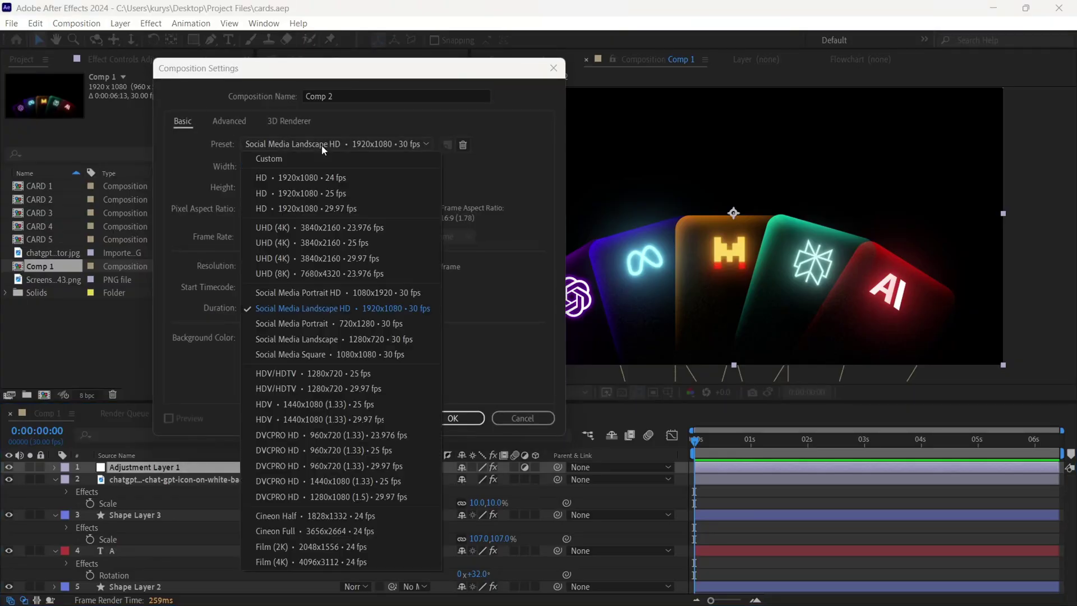
- Create the Comp 2 composition with the Social Media Landscape HD preset, 1920x1080 at 30 fps
click(324, 307)
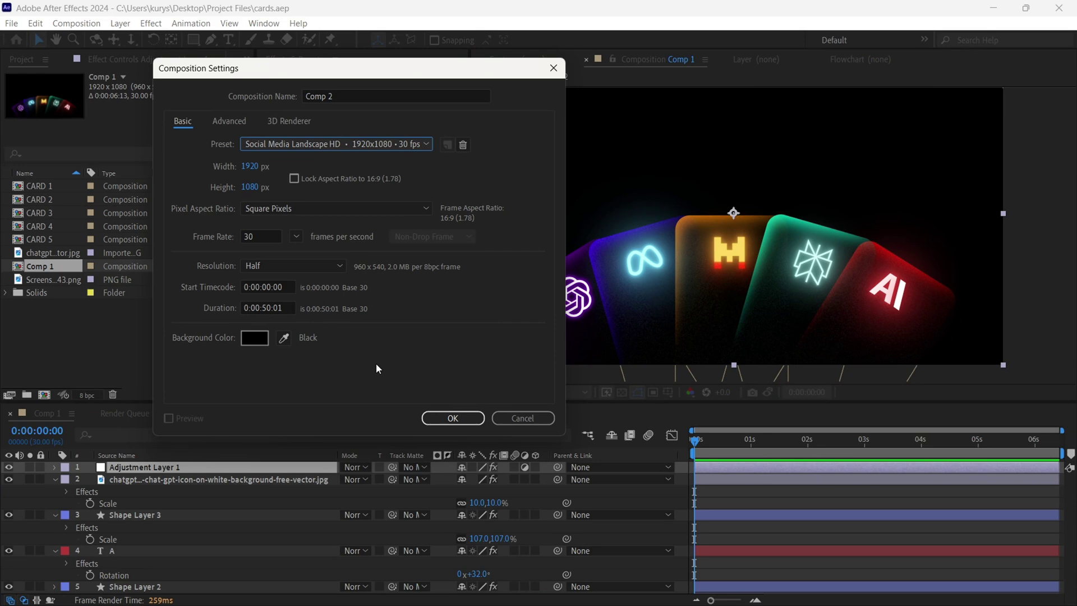
click(466, 422)
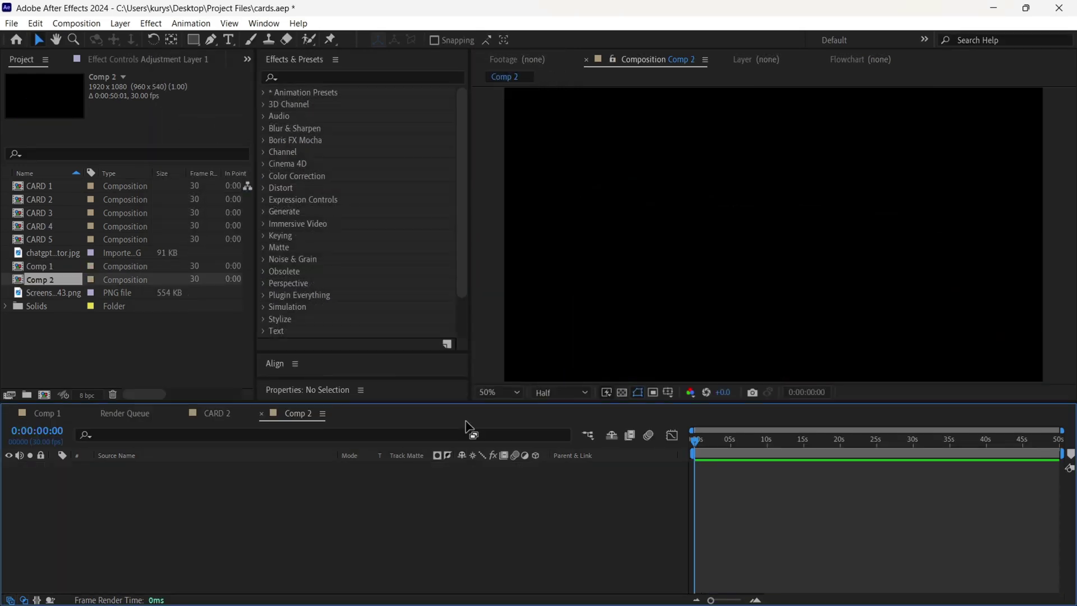
- Draw an upright white rounded rectangle as a card in the lower middle of the composition
click(196, 40)
click(265, 55)
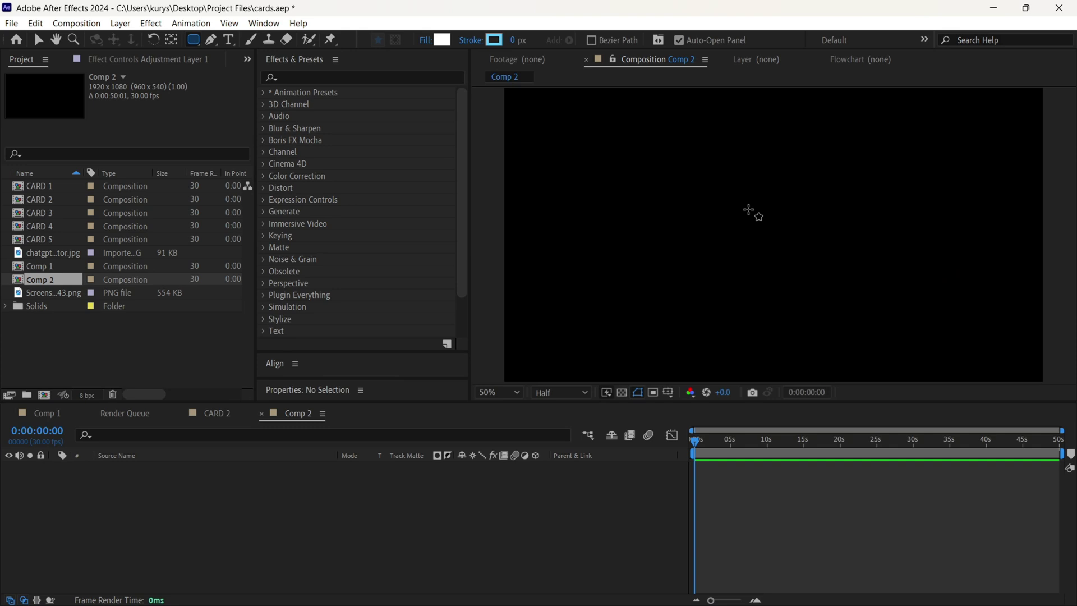
mouse_move(707, 184)
mouse_down()
mouse_move(765, 256)
mouse_move(826, 371)
mouse_up()
key(v)
click(866, 303)
click(805, 301)
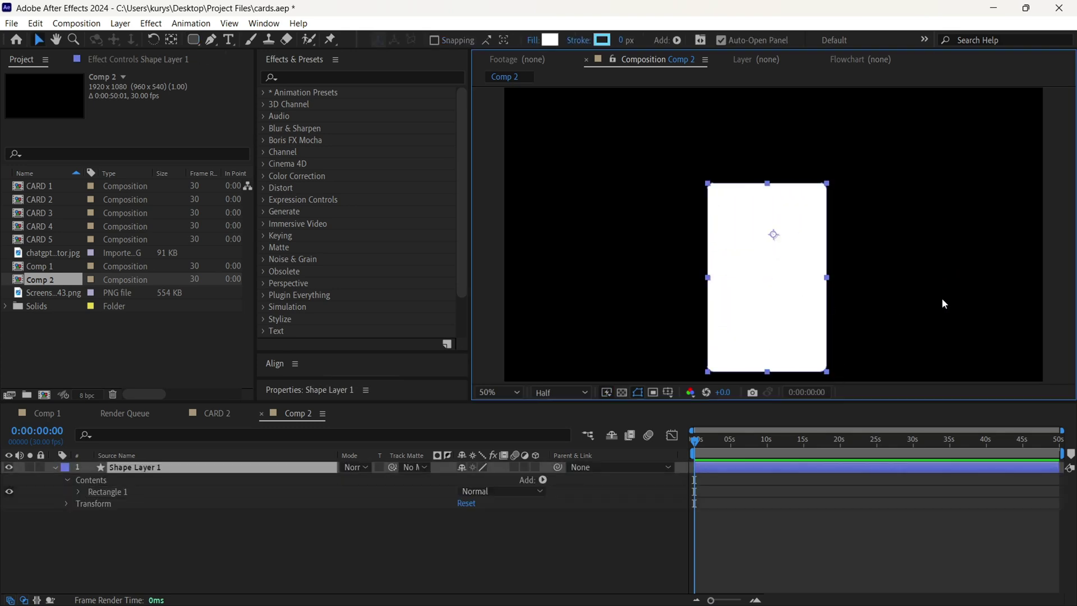
- Change the card's fill to a linear gradient running diagonally from orange at its top-left corner to black at its bottom-right corner
click(532, 40)
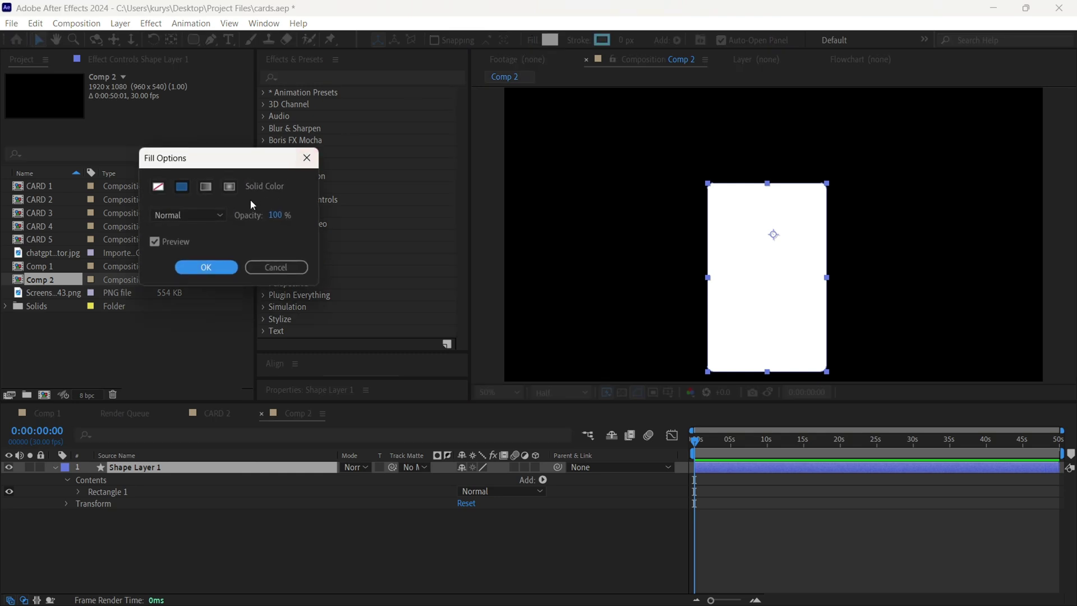
click(210, 186)
click(224, 264)
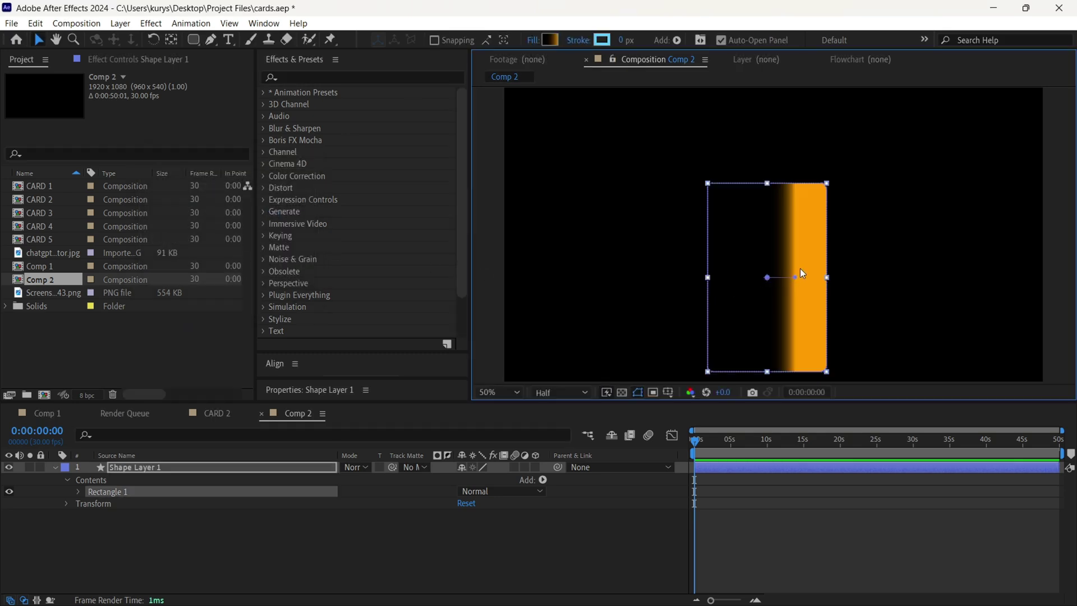
drag(793, 277, 722, 211)
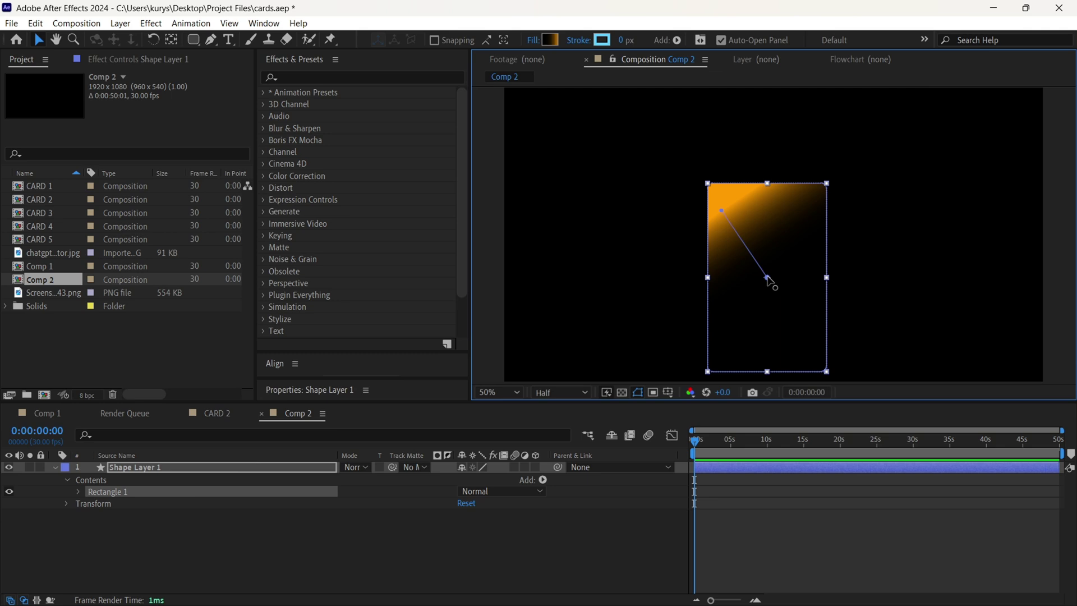
drag(768, 278, 827, 373)
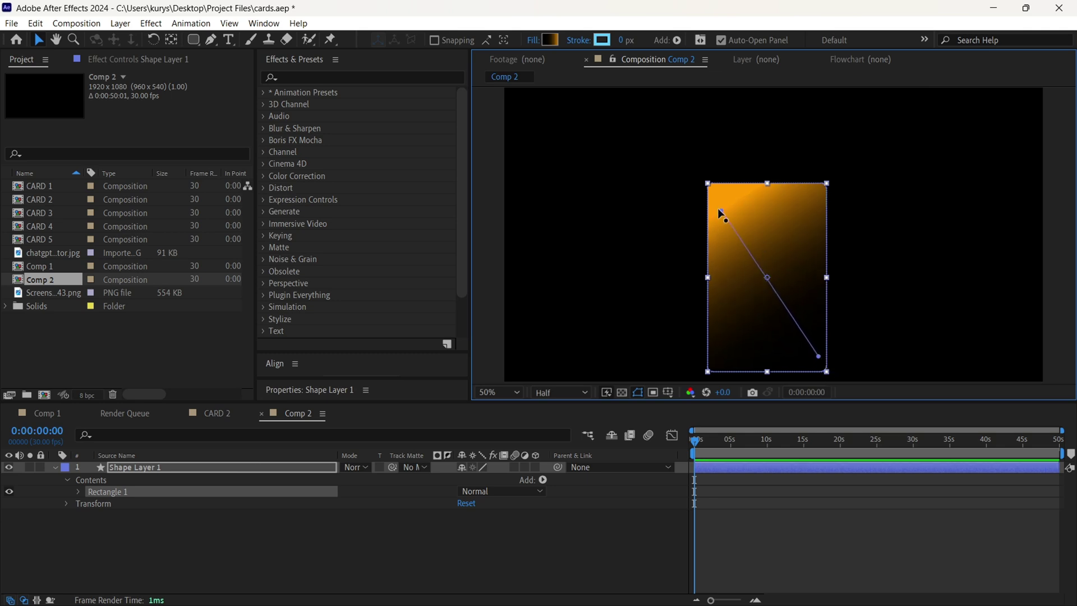
- Set the opacity of the gradient card layer, Shape Layer 1, to 50%
key(t)
click(461, 478)
text(50)
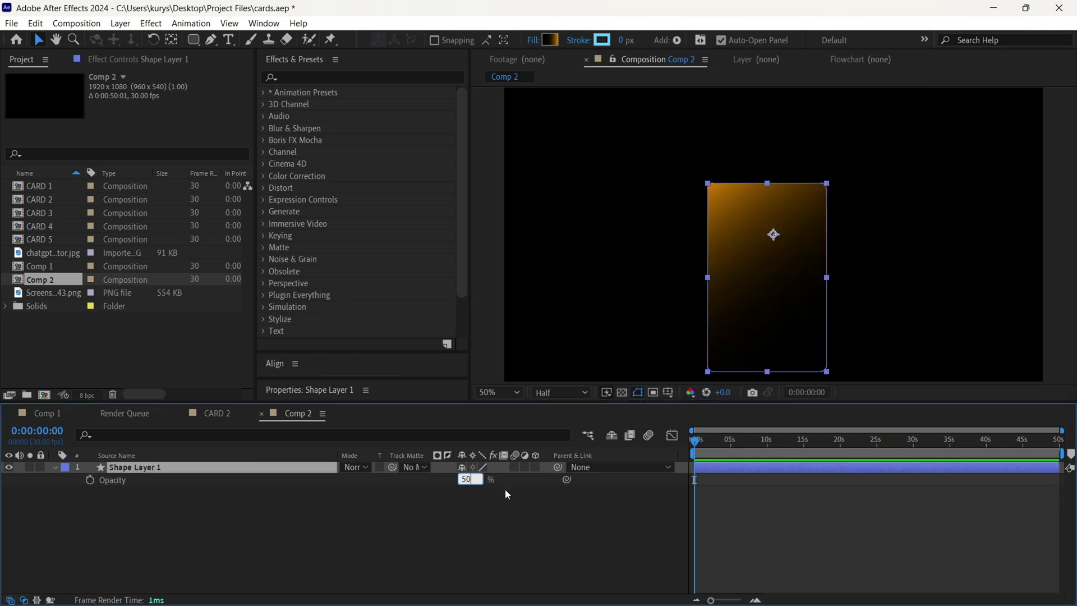
click(505, 488)
- Paste a copy of the card layer above the original and change its fill to solid white
key(ctrl+v)
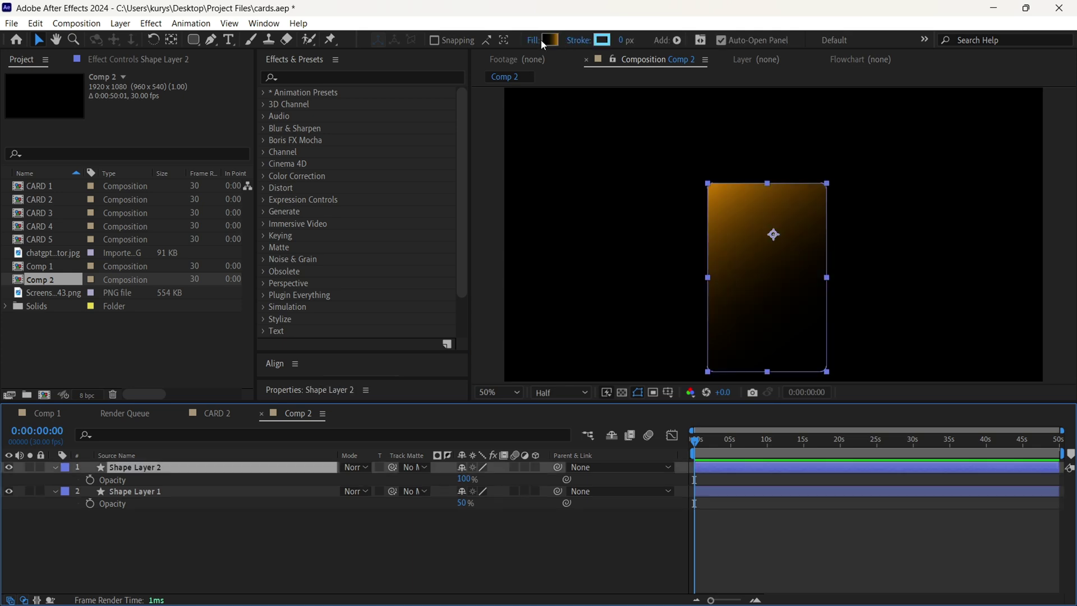
click(533, 41)
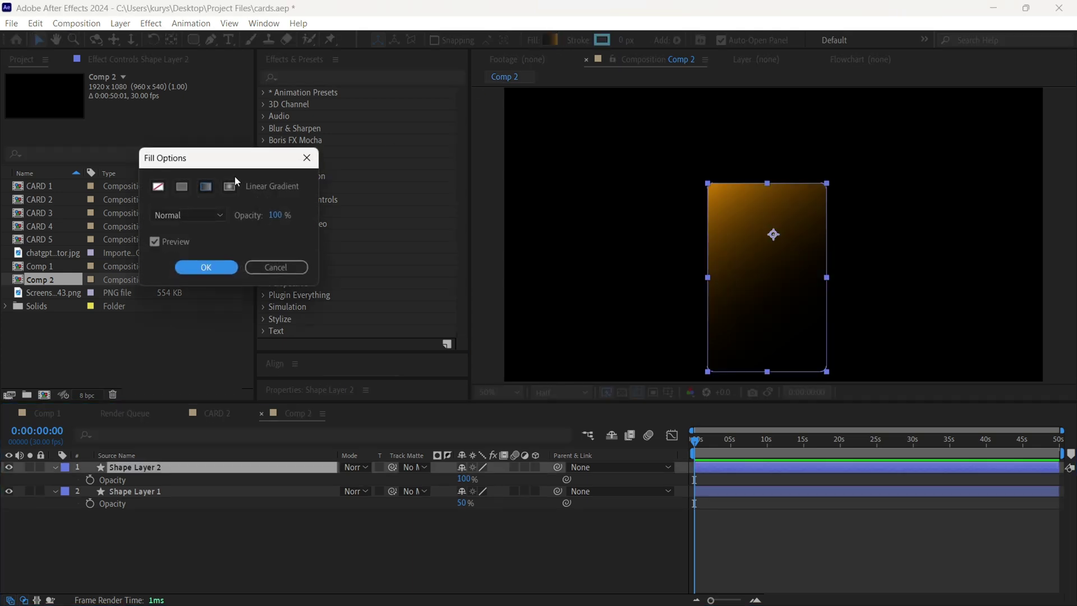
click(182, 186)
click(206, 267)
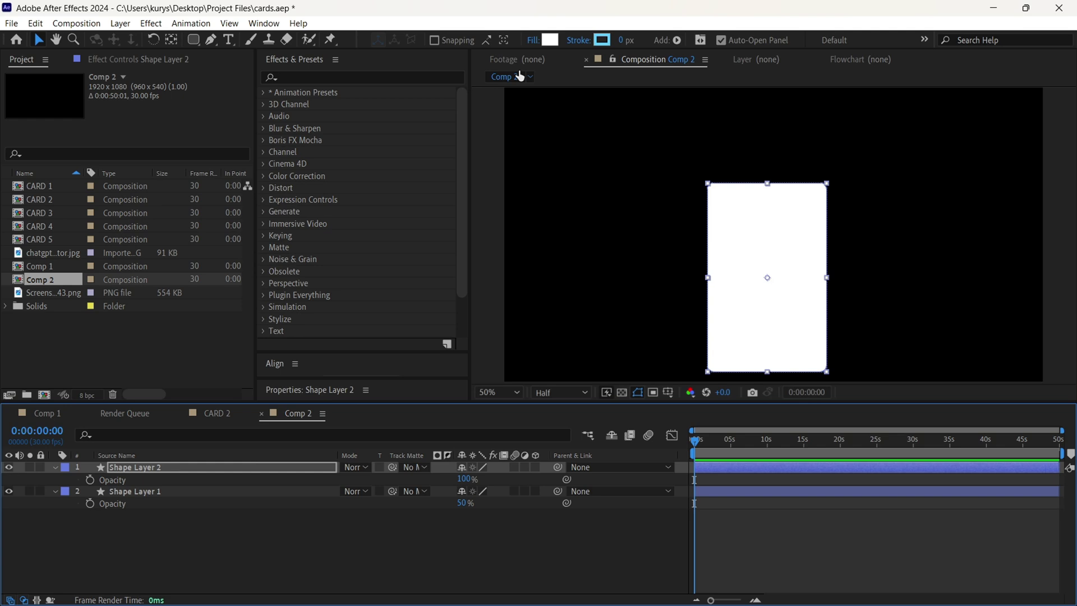
- Mask Shape Layer 2 with the Pen tool so only thin slivers along the card's top and left edges remain
click(213, 40)
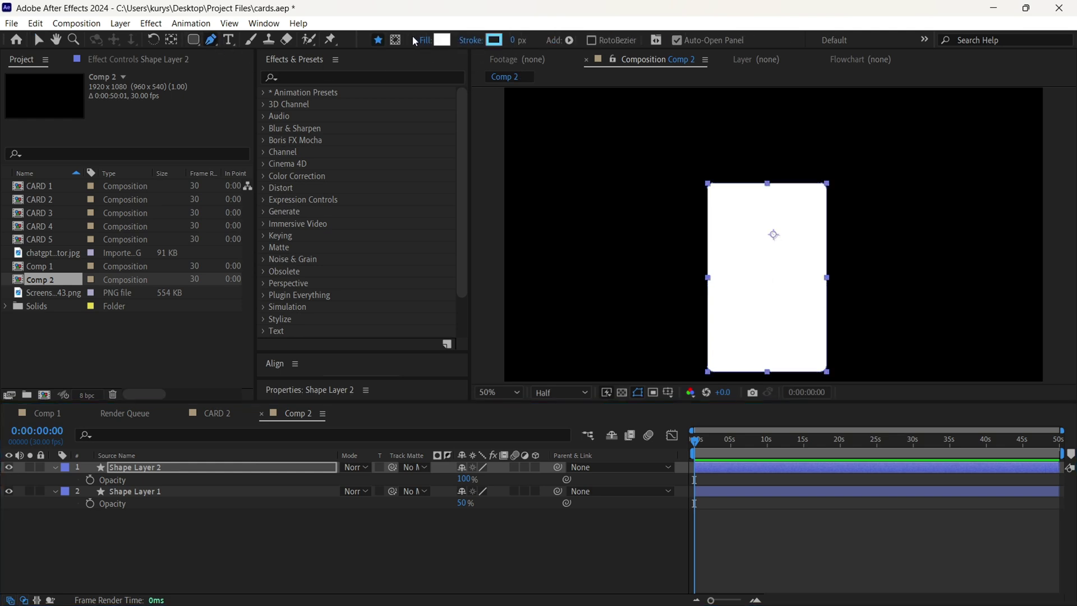
click(395, 41)
click(706, 354)
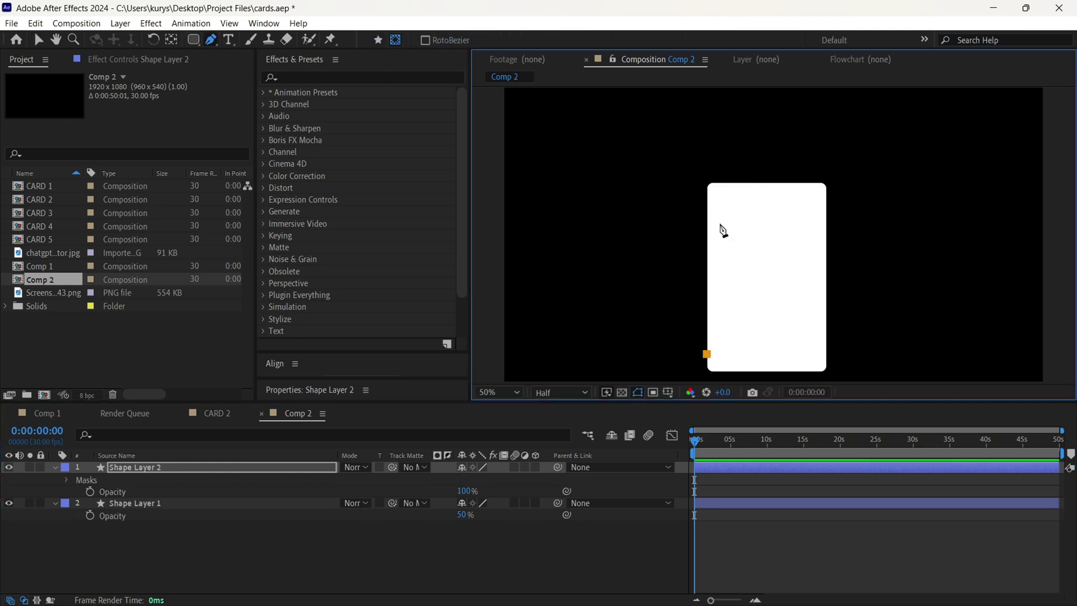
click(706, 353)
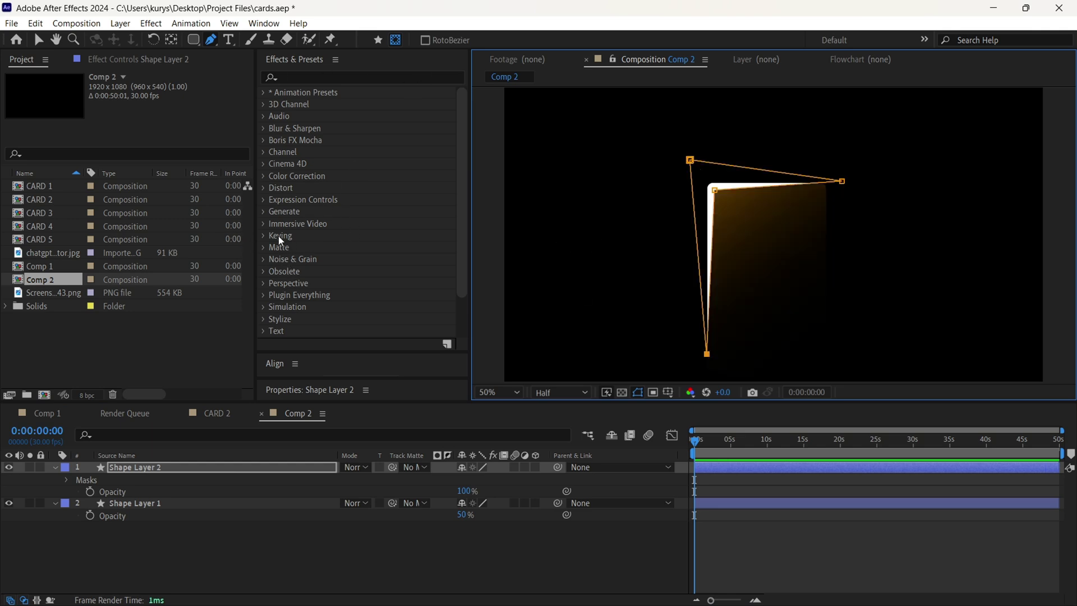
- Apply the Fill effect from the Generate category to Shape Layer 2 and set its colour to yellow FFC600
click(265, 212)
click(138, 60)
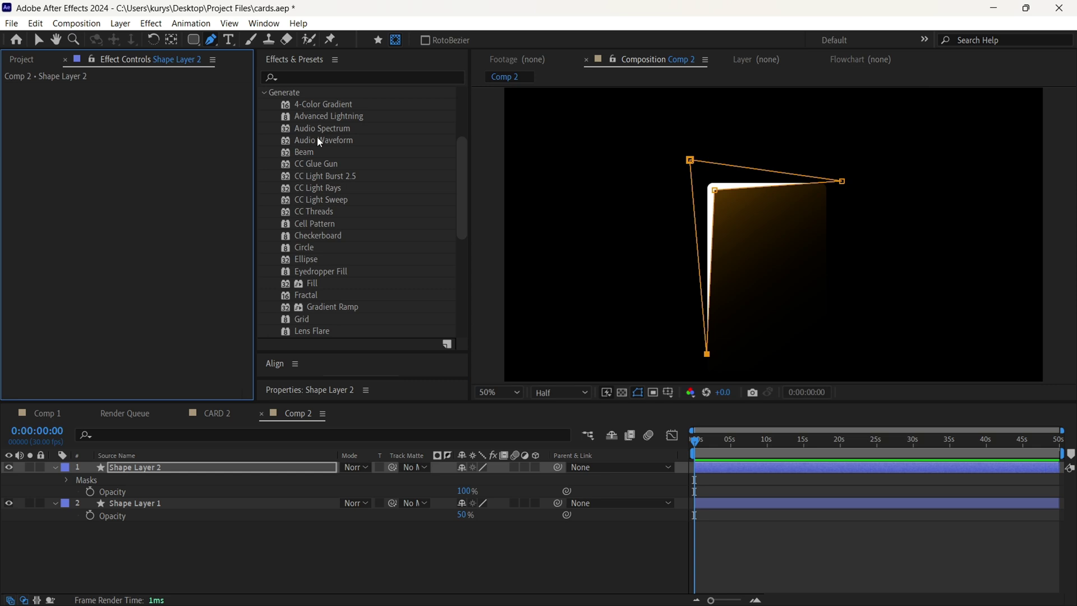
drag(316, 290, 207, 249)
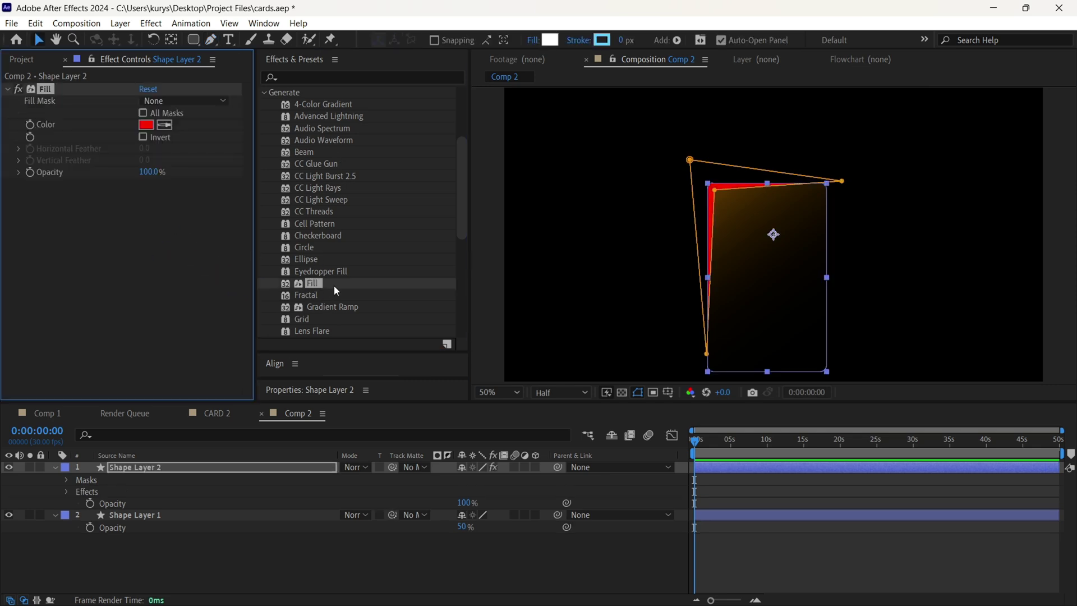
click(147, 124)
click(257, 437)
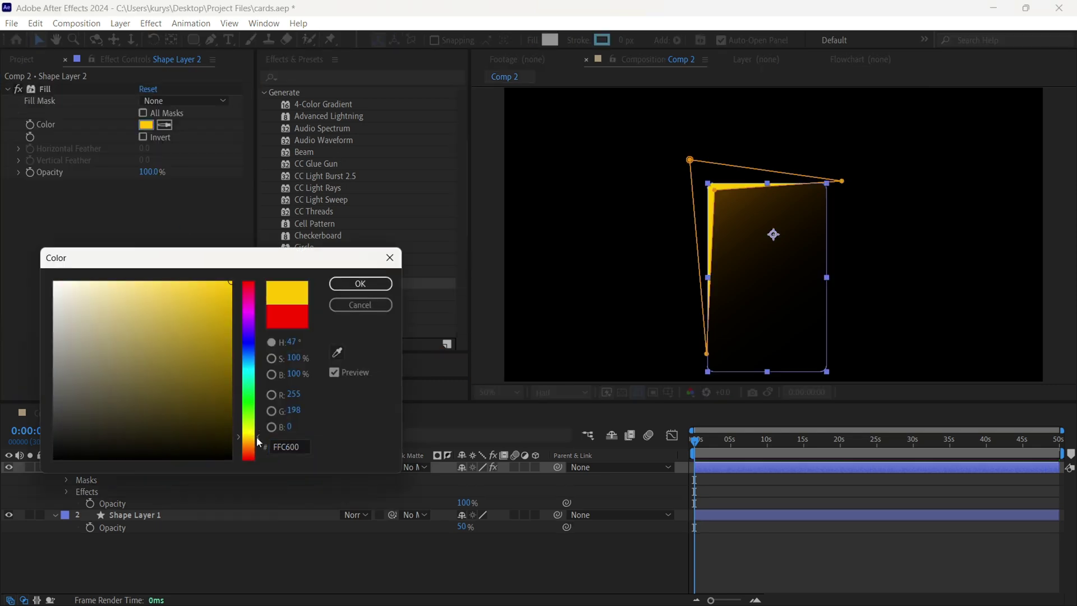
click(361, 284)
- Feather Mask 1 of Shape Layer 2 by 44 pixels to soften the yellow edge
click(69, 485)
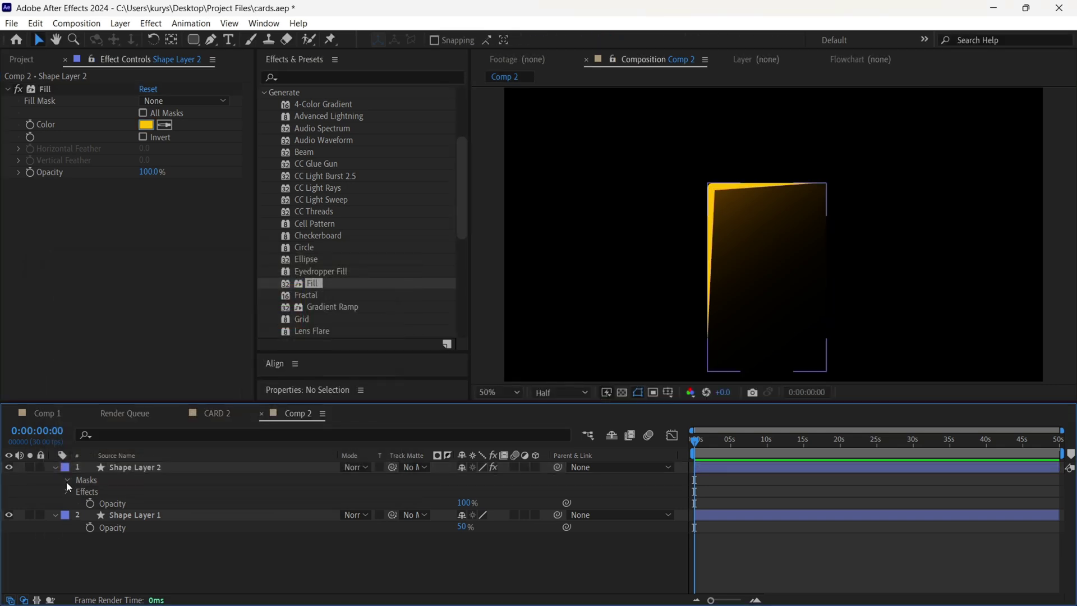
click(79, 491)
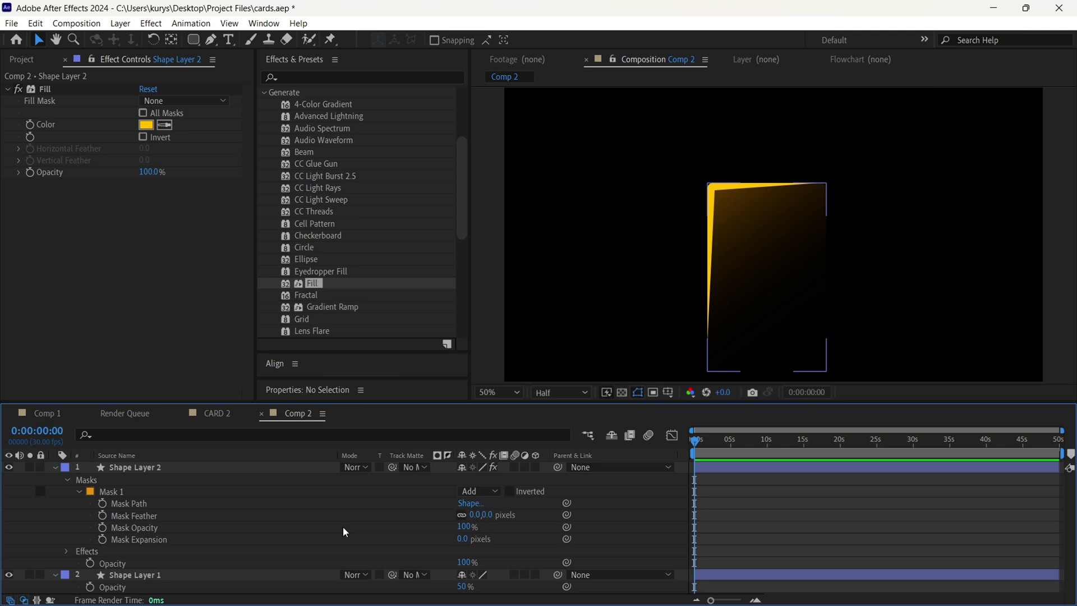
drag(494, 520, 518, 521)
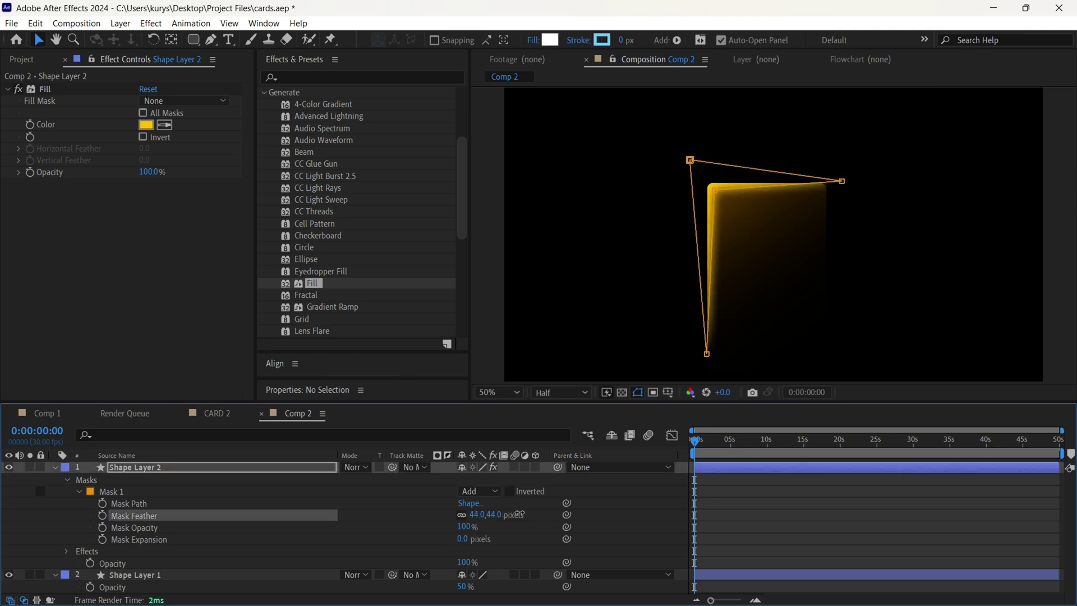
click(912, 267)
click(927, 267)
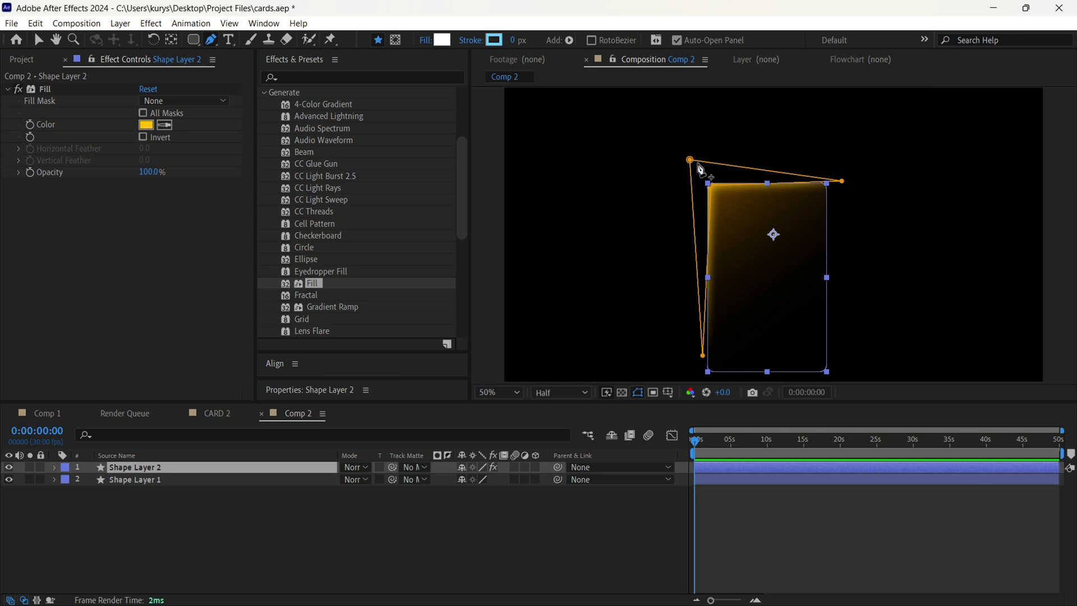
- Draw a second, smaller closed mask with the Pen tool around the card's top-left corner on Shape Layer 2
click(395, 39)
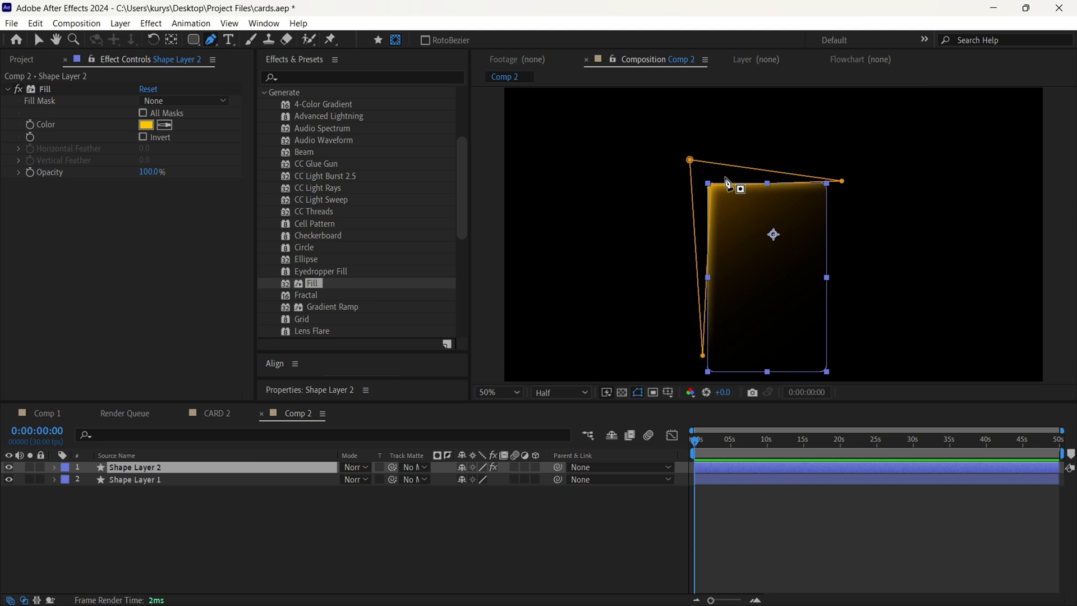
scroll(737, 190, up, 3)
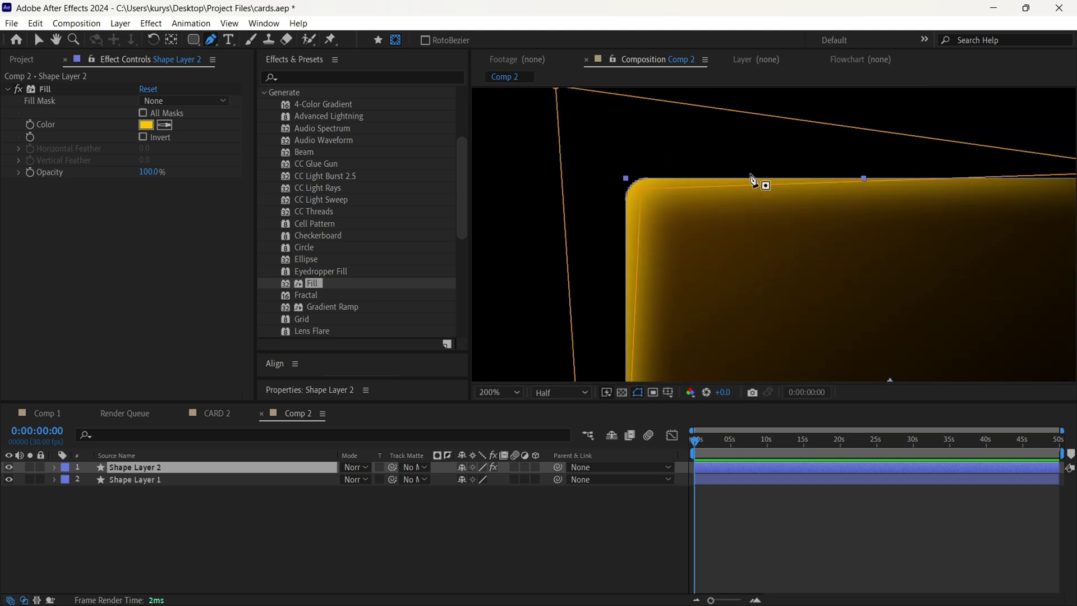
click(903, 175)
drag(654, 188, 638, 187)
click(626, 328)
click(584, 166)
click(733, 147)
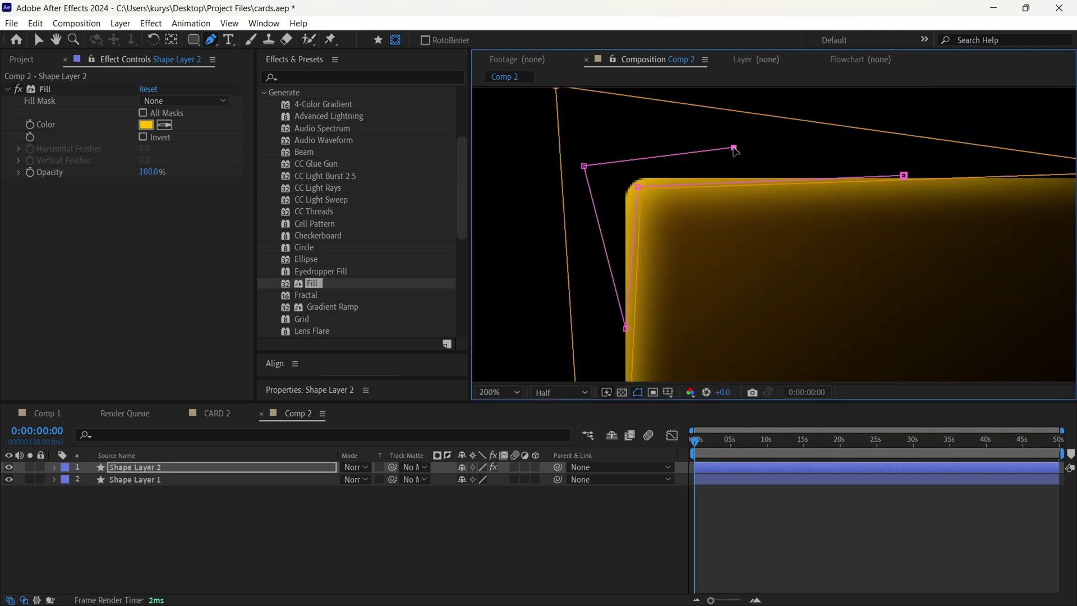
click(903, 176)
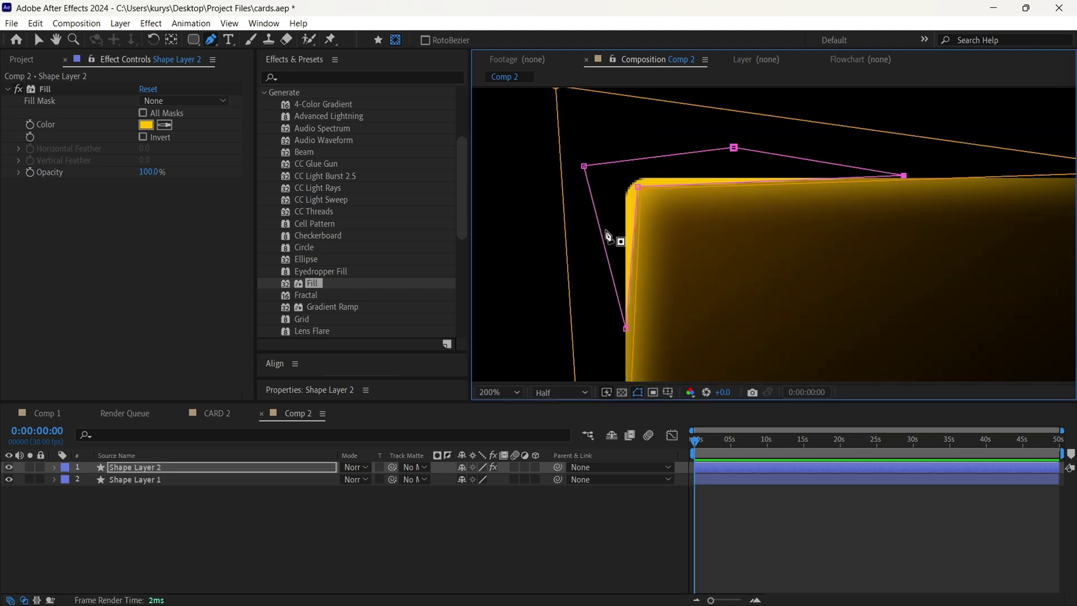
- Add a second Fill effect to Shape Layer 2 and set its colour to white
right_click(155, 220)
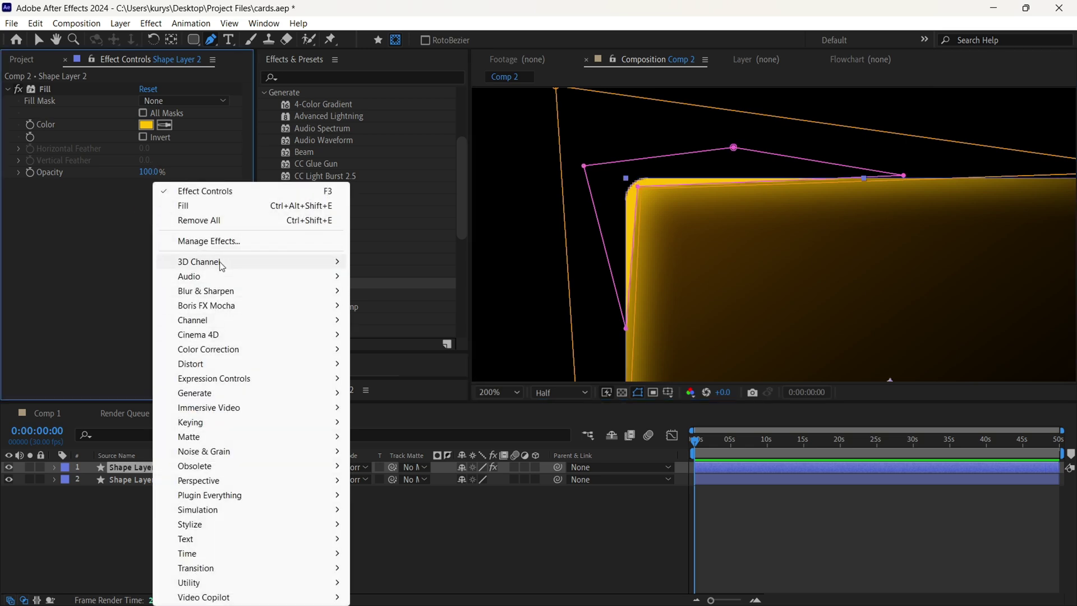
click(182, 205)
click(145, 220)
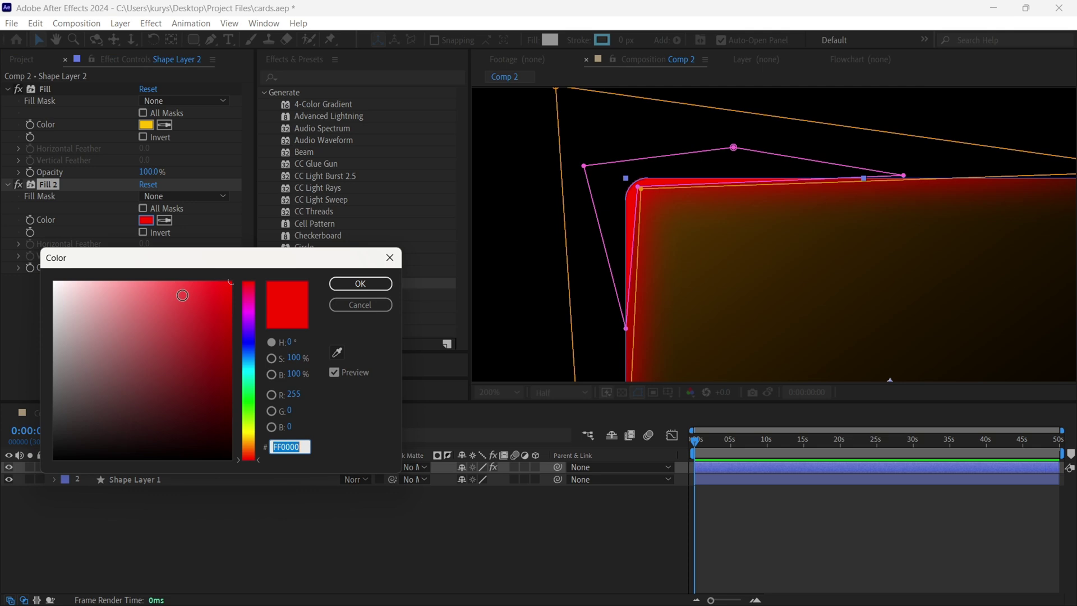
drag(183, 295, 52, 281)
click(360, 283)
- Limit the white Fill 2 effect to Mask 2 by adding a mask reference in its Compositing Options
click(54, 467)
scroll(169, 493, down, 3)
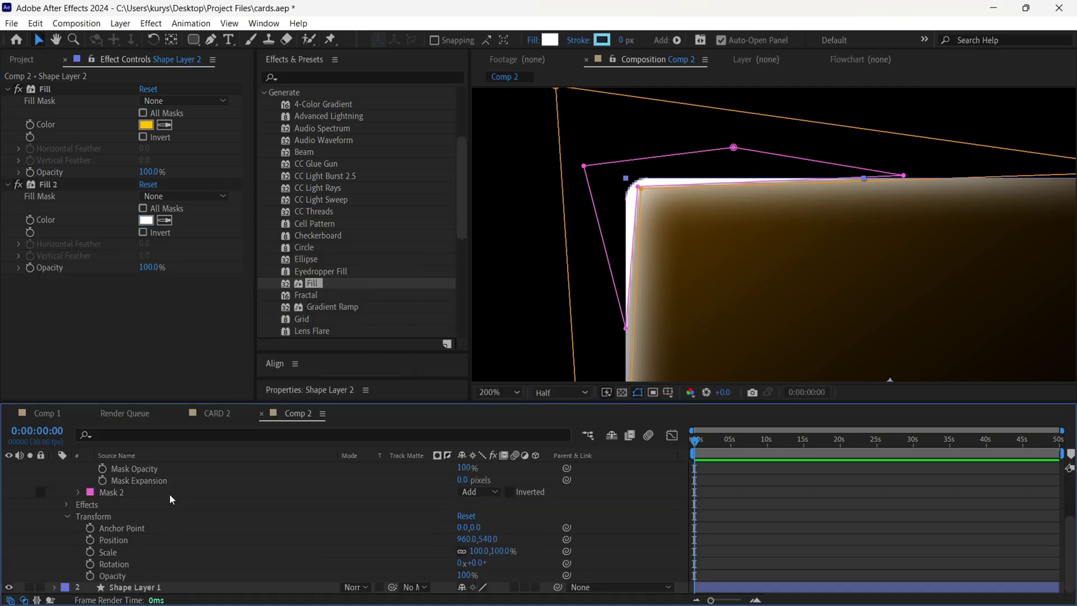
click(67, 505)
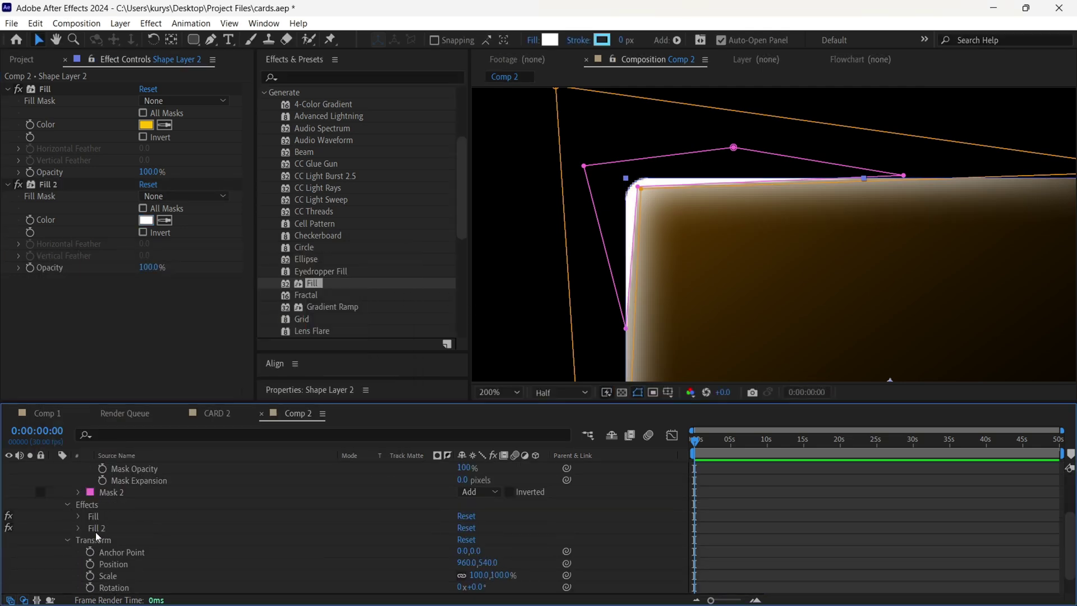
click(78, 528)
scroll(335, 540, down, 2)
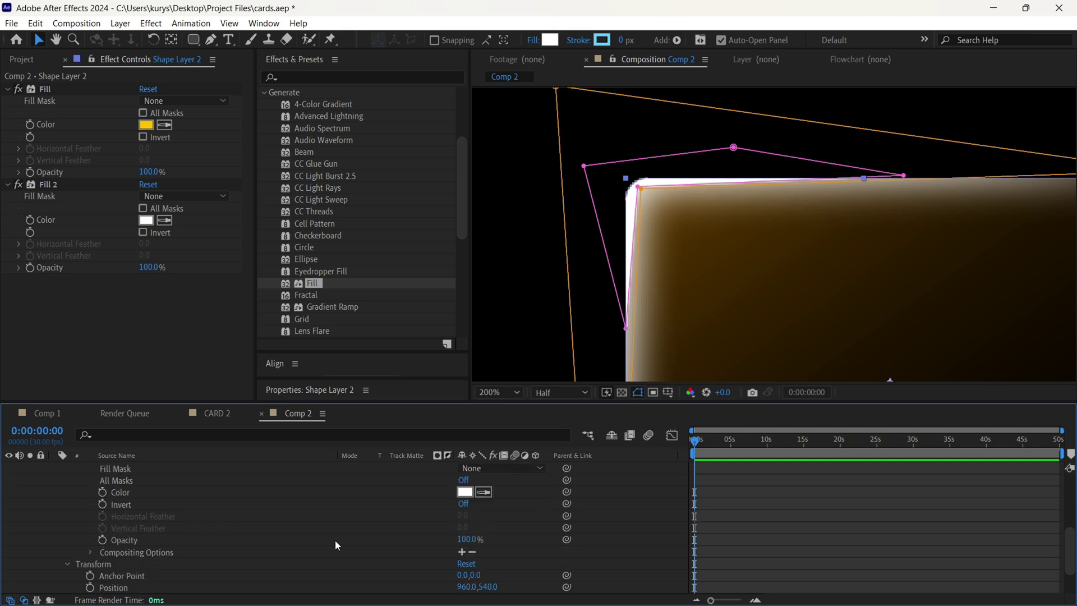
click(461, 551)
click(490, 564)
click(493, 550)
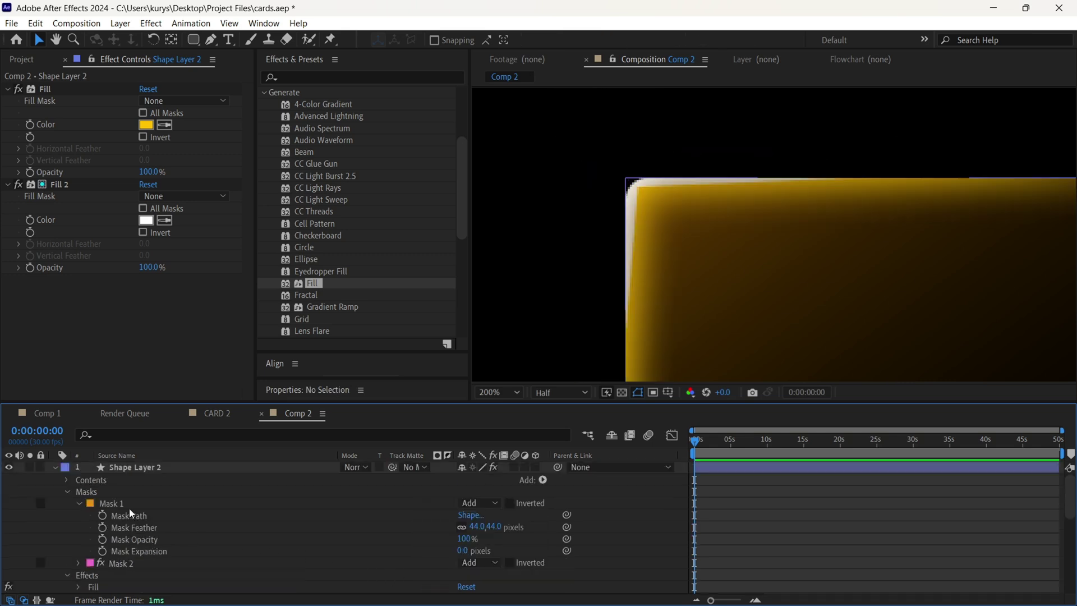
- Feather Mask 2 by 28 pixels so the white corner highlight blends into the yellow edge
click(78, 563)
scroll(247, 563, down, 3)
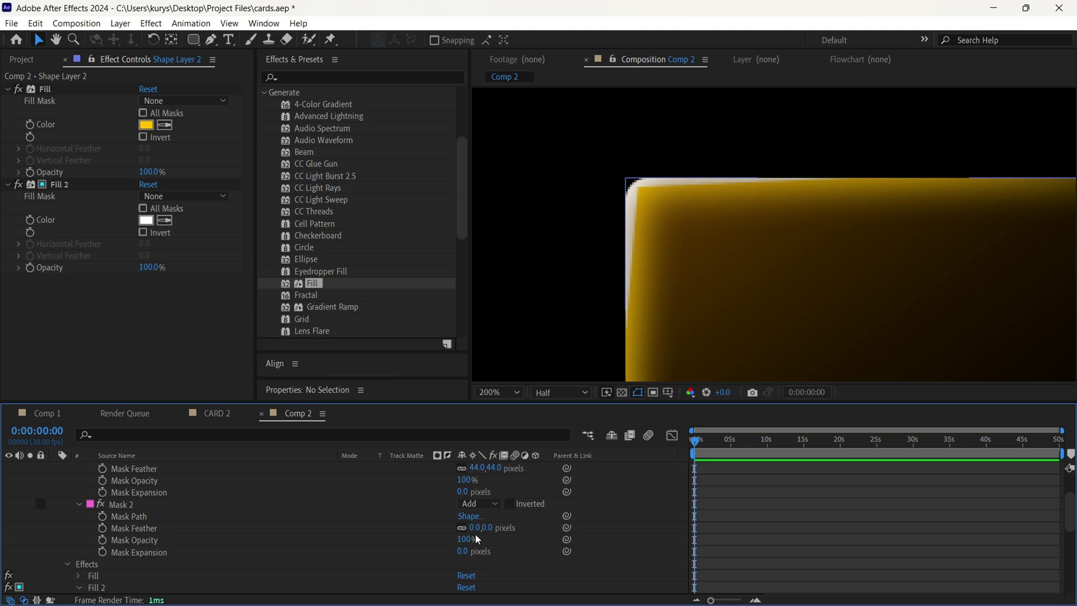
drag(487, 528, 504, 528)
click(602, 529)
scroll(746, 350, down, 1)
drag(938, 329, 952, 229)
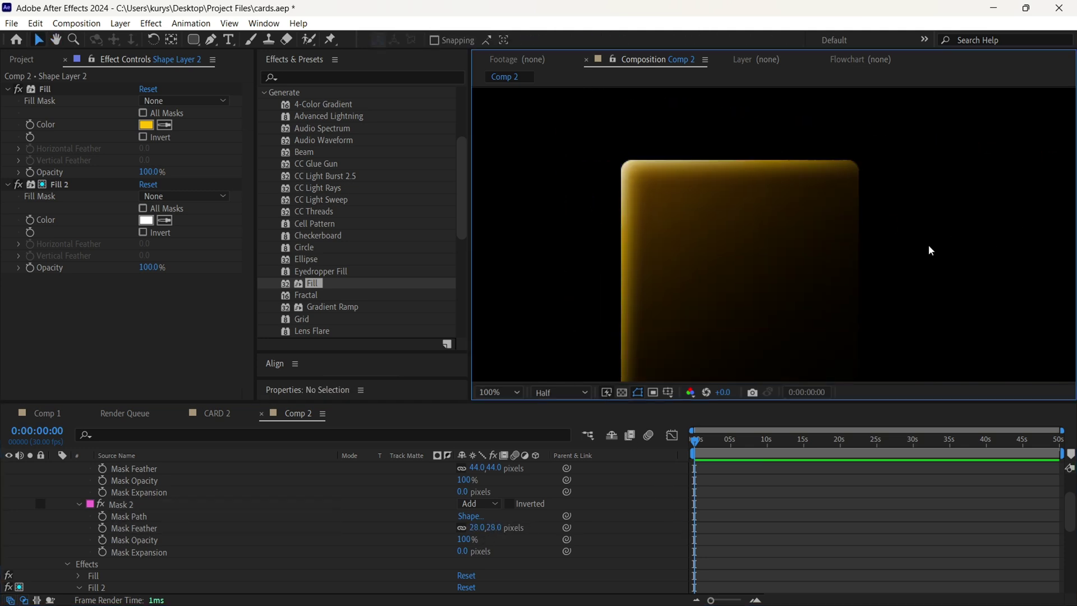
scroll(633, 184, up, 1)
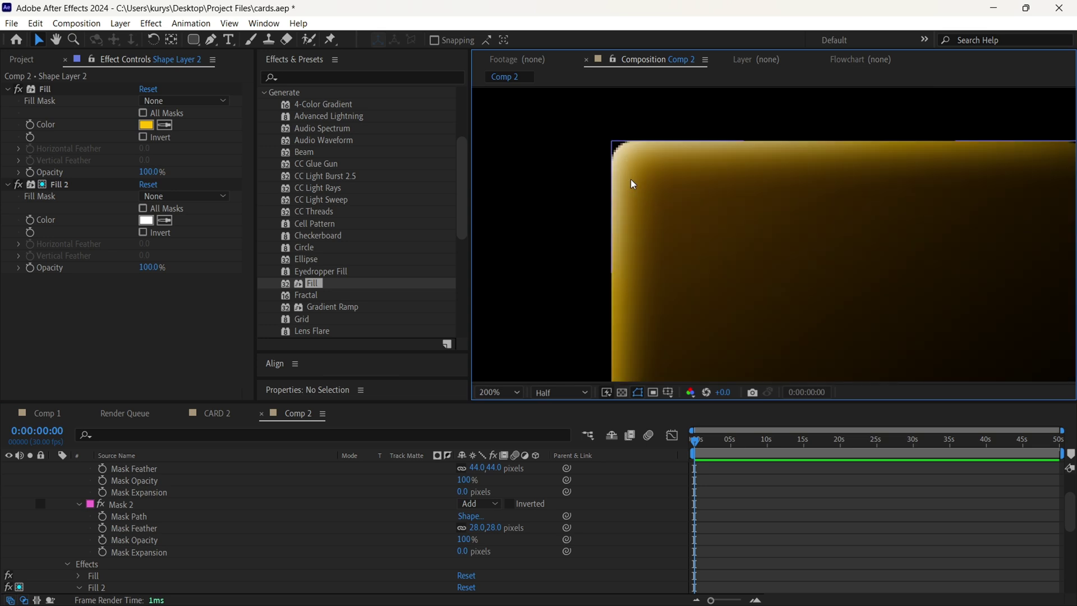
- Place the reference image Screenshot_2024-12-28_223643.png above the card layers in Comp 2 and clear the layer selection
scroll(692, 204, down, 2)
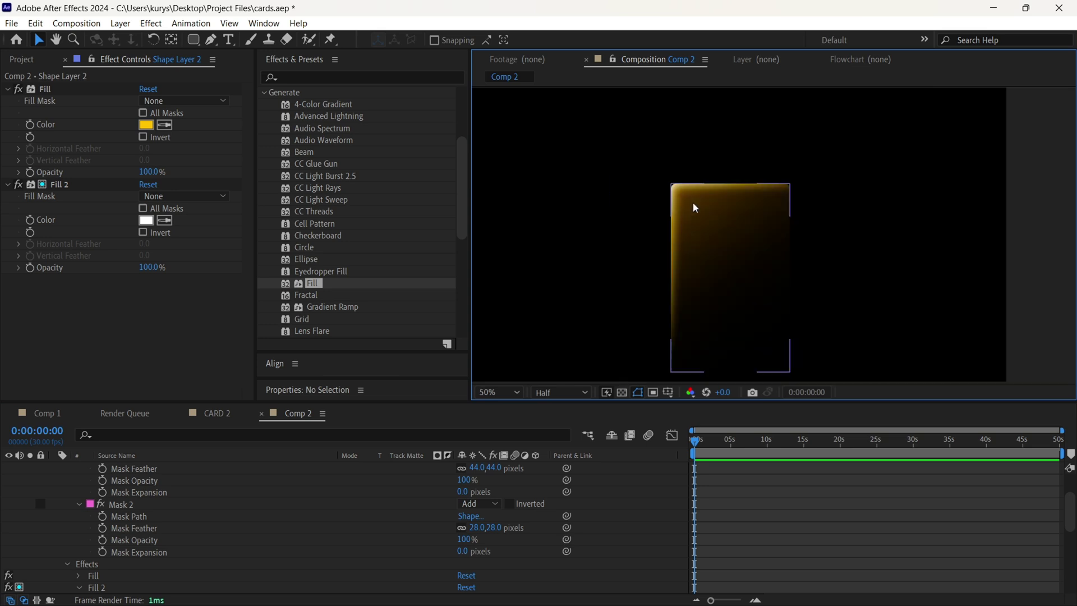
drag(819, 272, 817, 269)
drag(724, 274, 723, 249)
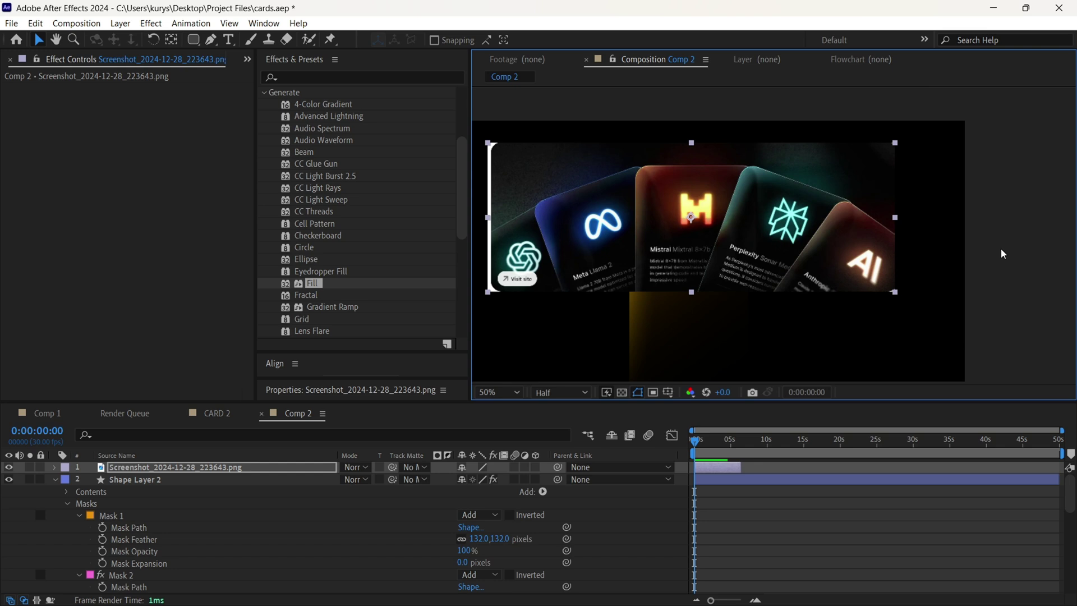
click(1002, 250)
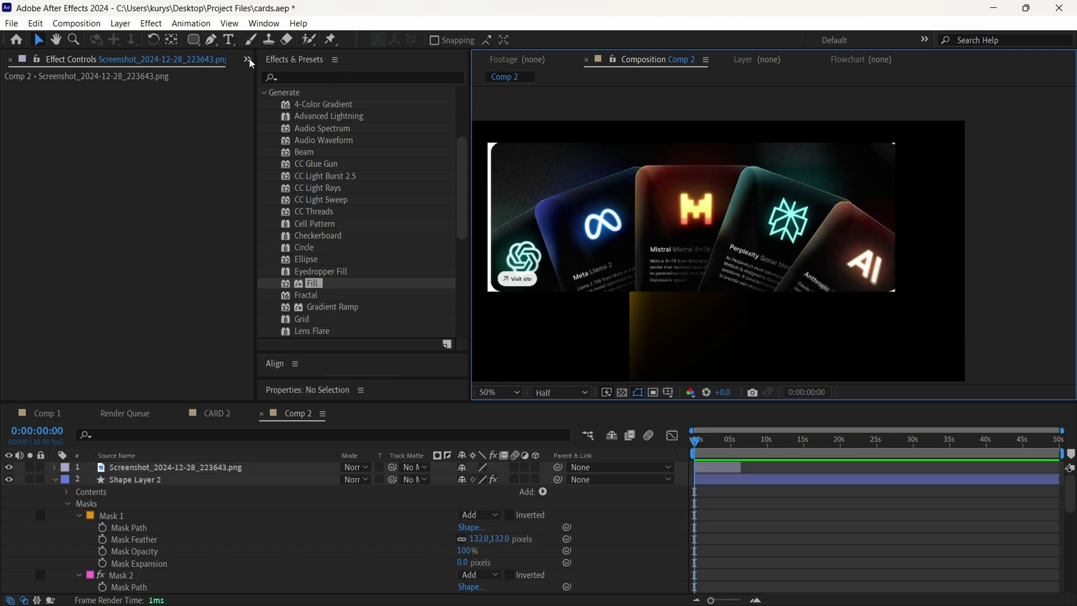
- Trace the blocky M logo on the reference image's middle card with the Pen tool as a closed shape on a new layer
key(g)
scroll(706, 254, up, 1)
scroll(697, 183, up, 2)
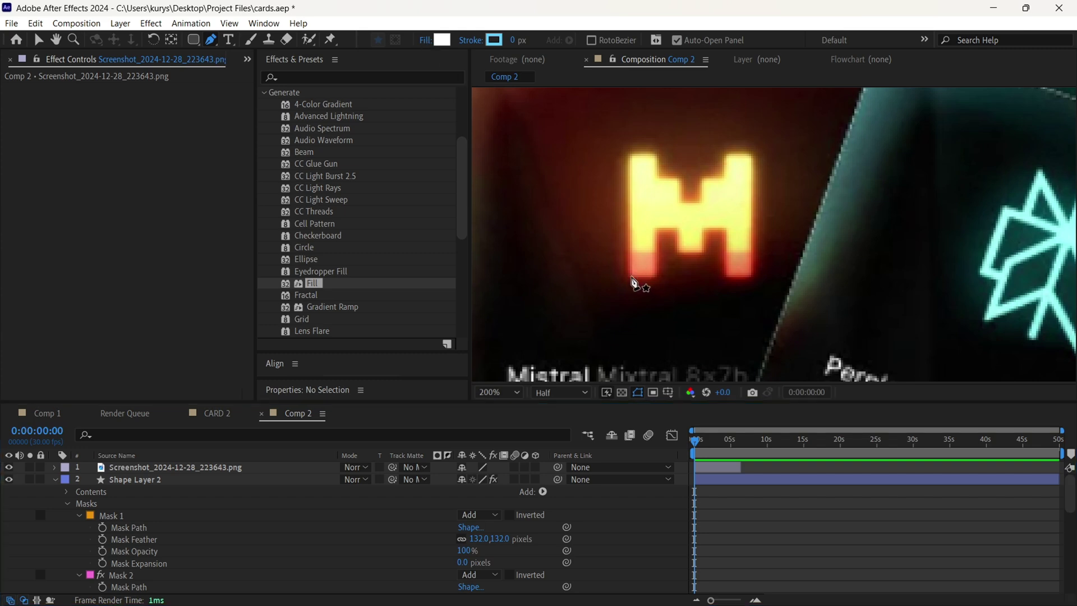
click(632, 277)
click(656, 277)
click(657, 229)
click(702, 250)
click(702, 228)
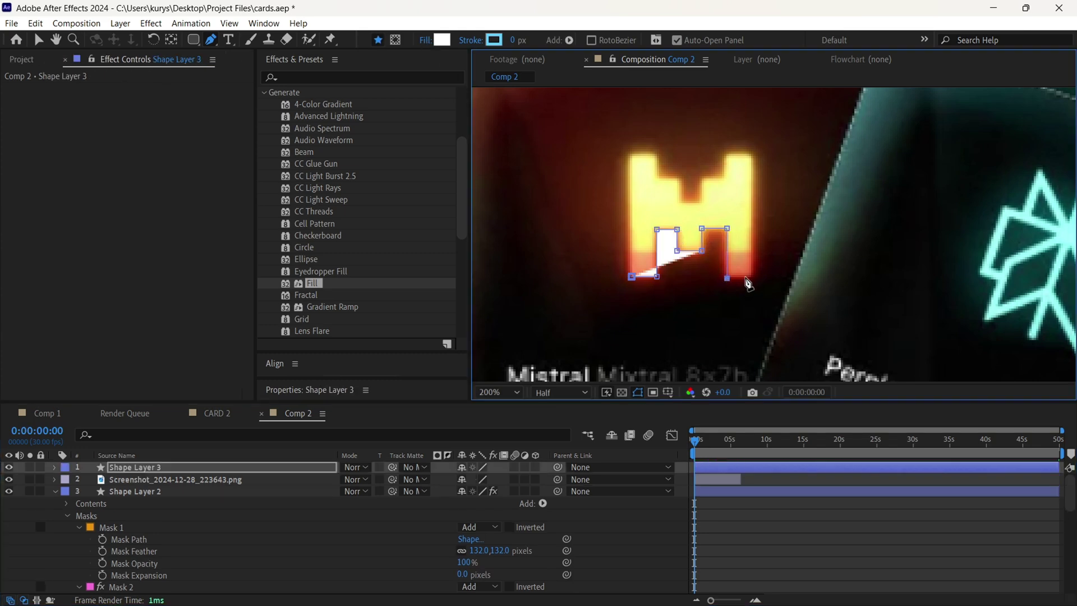
click(752, 278)
click(752, 153)
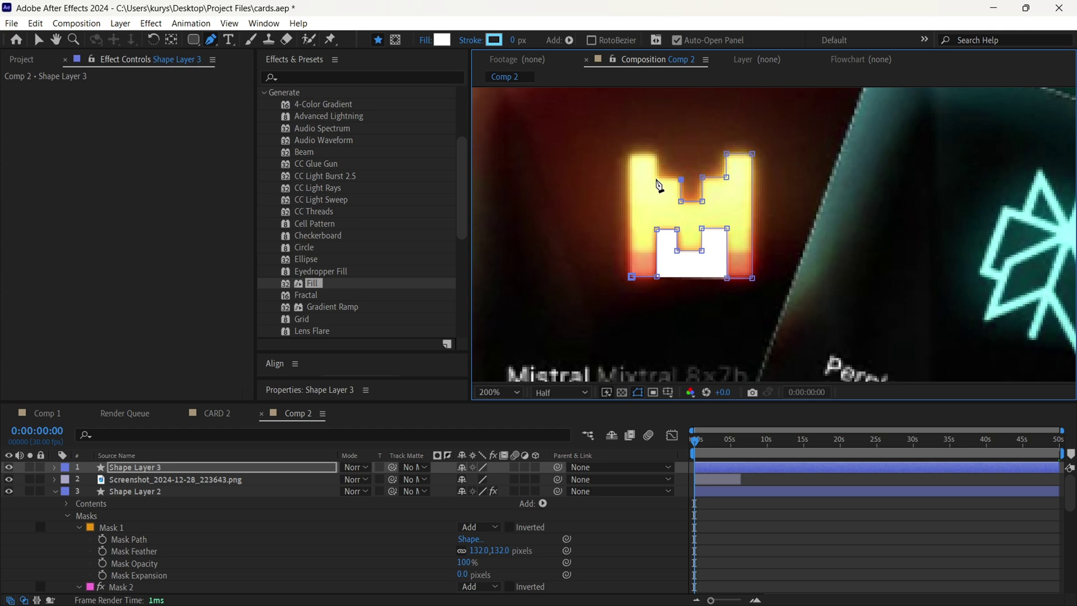
click(630, 155)
- Set the traced M shape's fill colour to golden yellow
click(442, 40)
text(FFE800)
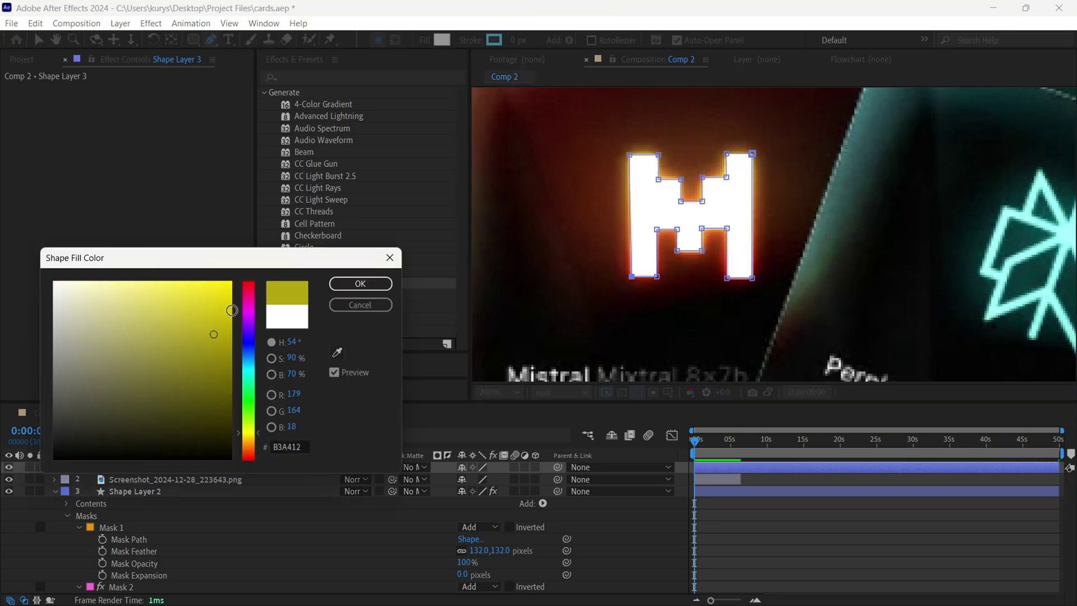
click(254, 438)
click(361, 283)
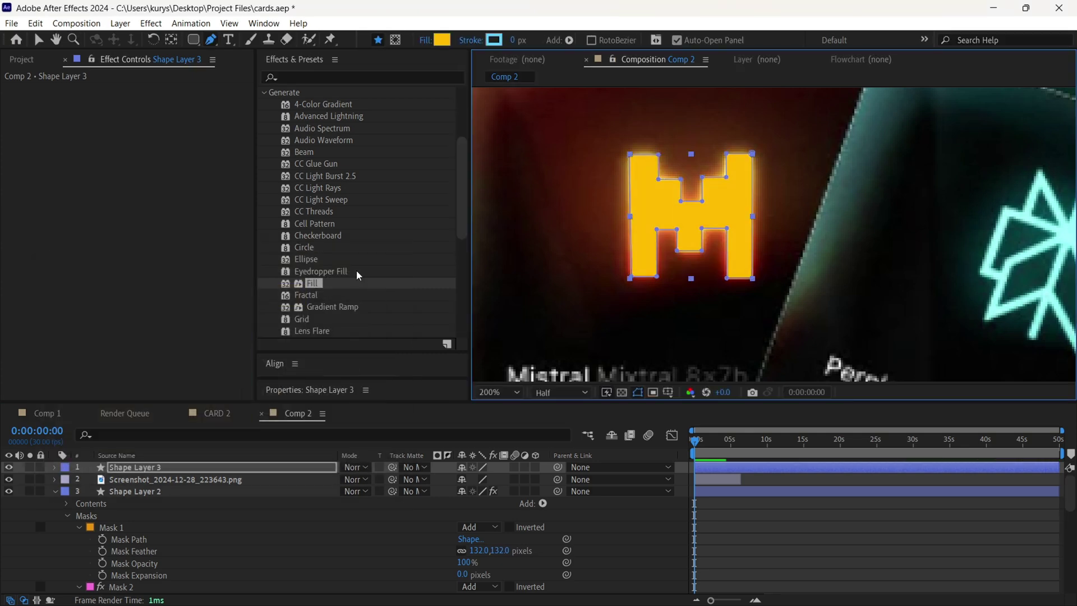
- Draw a rounded-rectangle mask across the two feet of the M on Shape Layer 3 and give the layer a red Fill effect
click(197, 44)
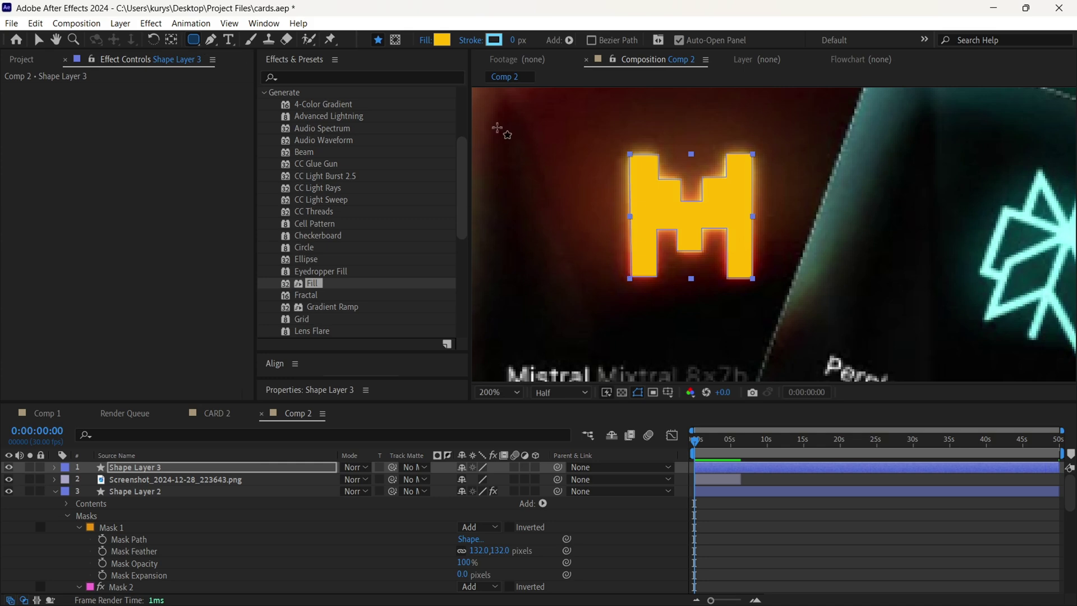
click(396, 39)
drag(610, 258, 780, 290)
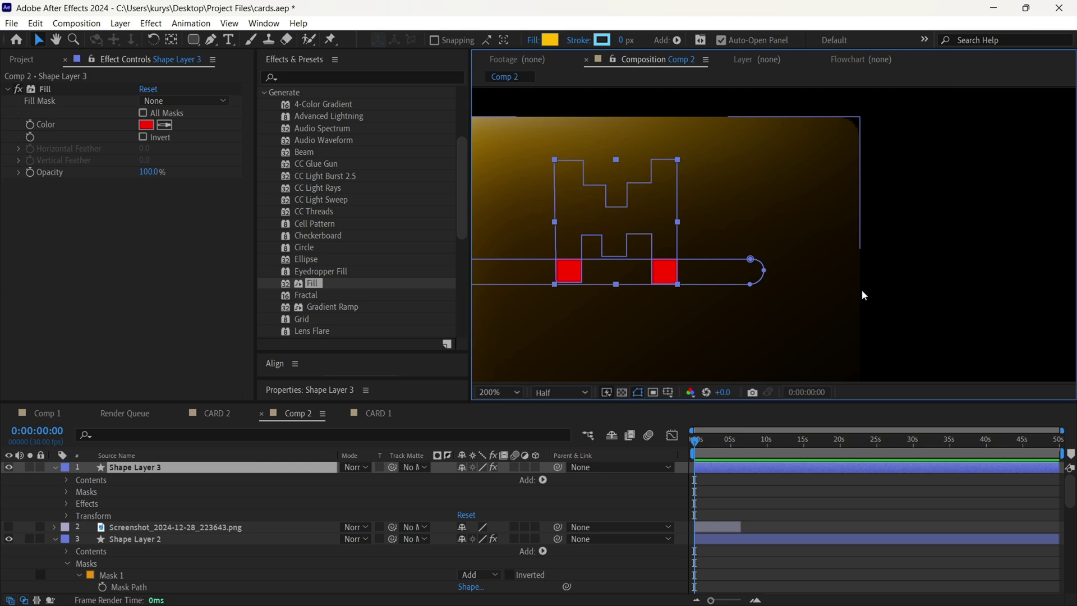
- Limit Shape Layer 3's red Fill effect to Mask 1 by adding a mask reference in its Compositing Options
click(862, 293)
click(650, 262)
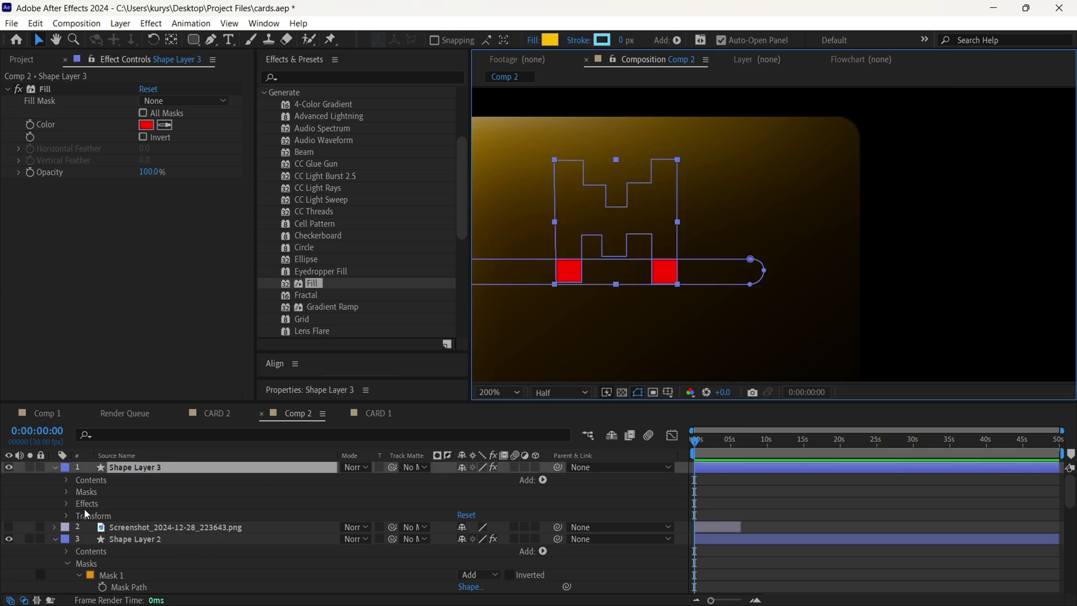
click(67, 504)
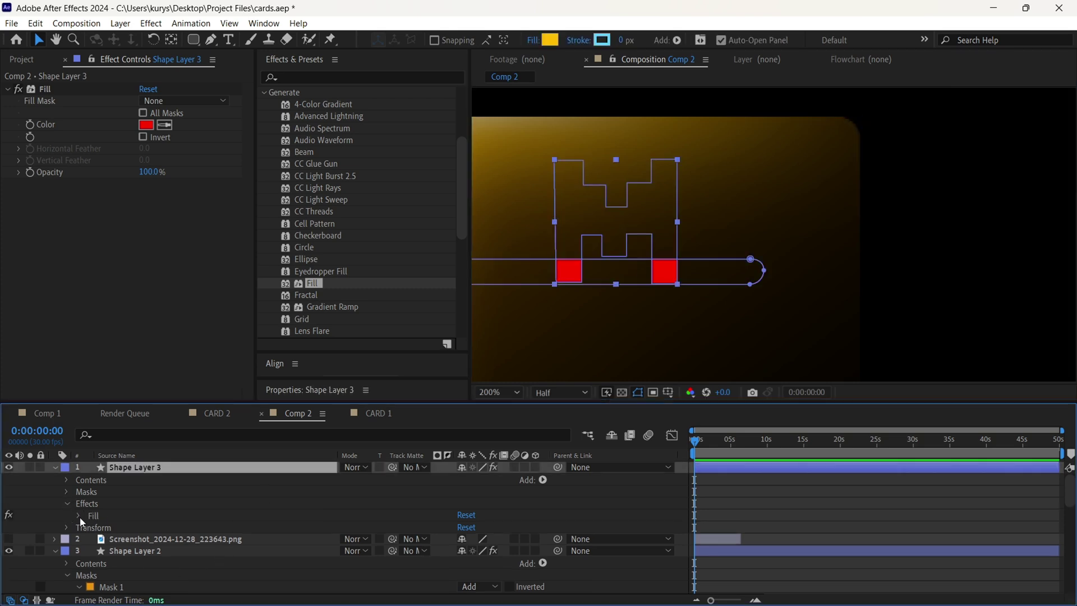
click(79, 516)
click(91, 587)
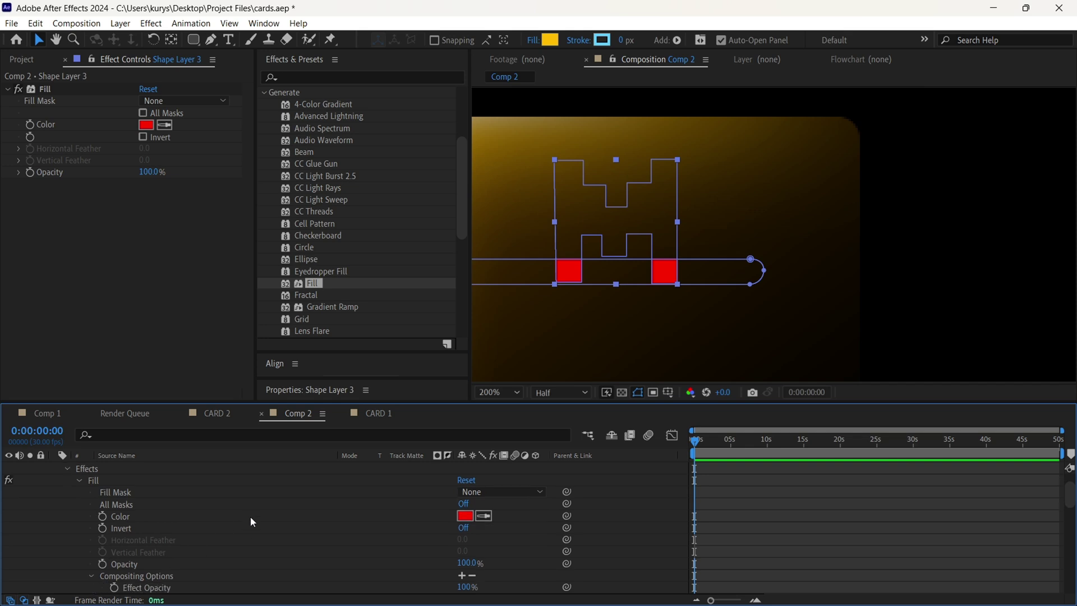
scroll(230, 525, down, 4)
scroll(313, 530, up, 3)
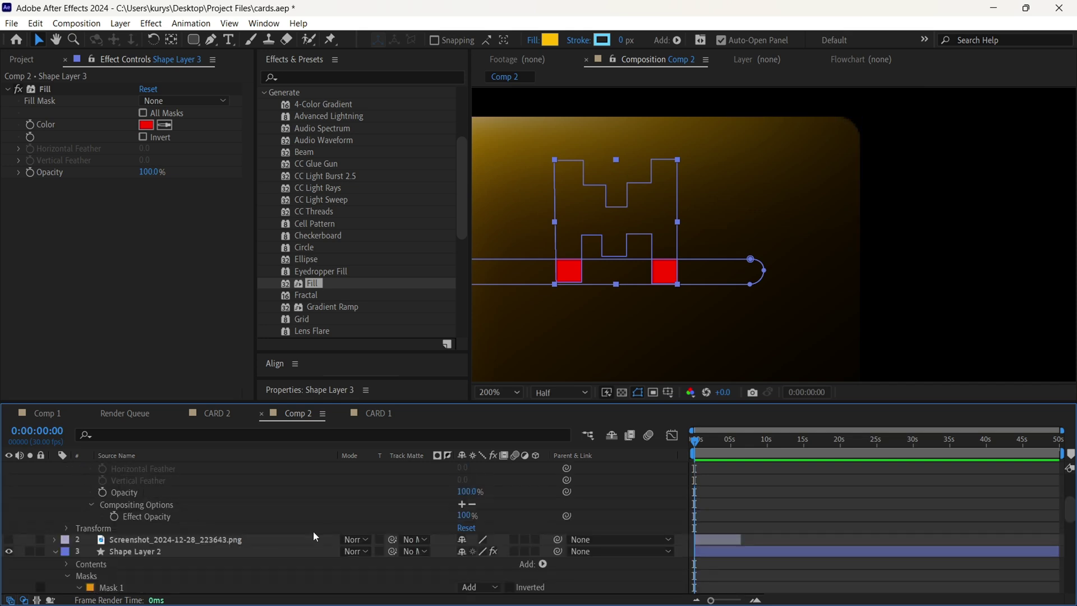
click(462, 504)
click(594, 488)
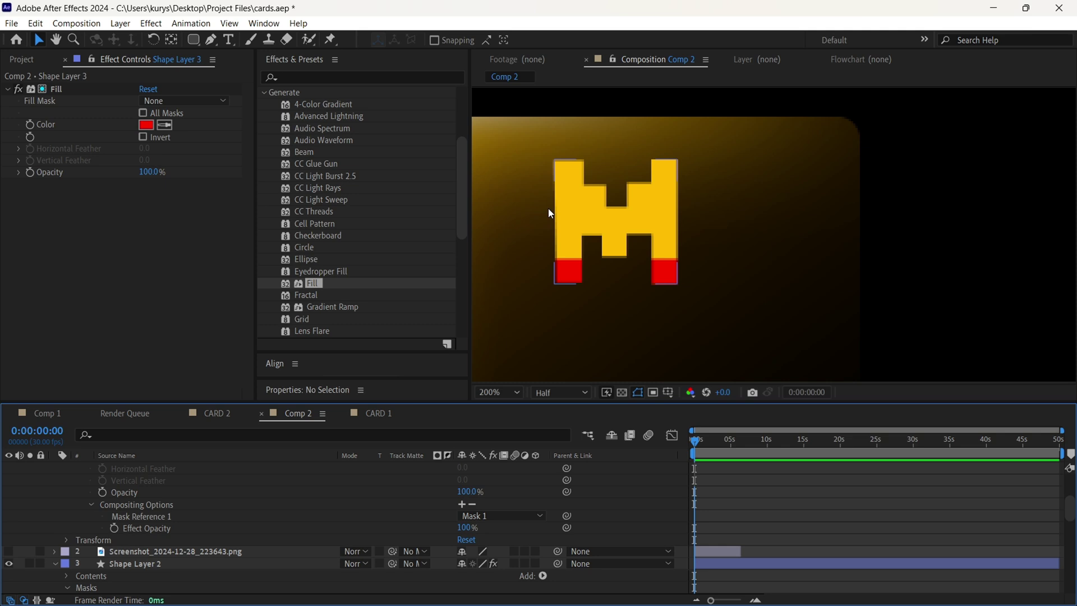
- Find the Deep Glow effect and apply it to the M logo on Shape Layer 3
click(329, 78)
text(dee)
mouse_move(316, 140)
mouse_down()
mouse_move(116, 196)
mouse_move(322, 145)
mouse_up()
drag(315, 77, 269, 76)
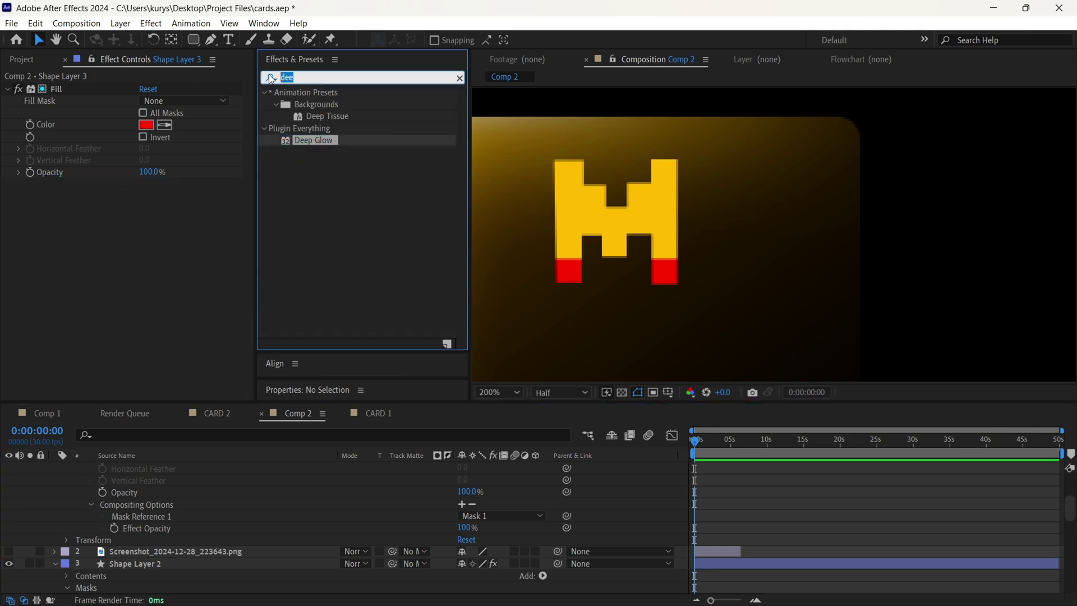
key(BackSpace)
text(glow)
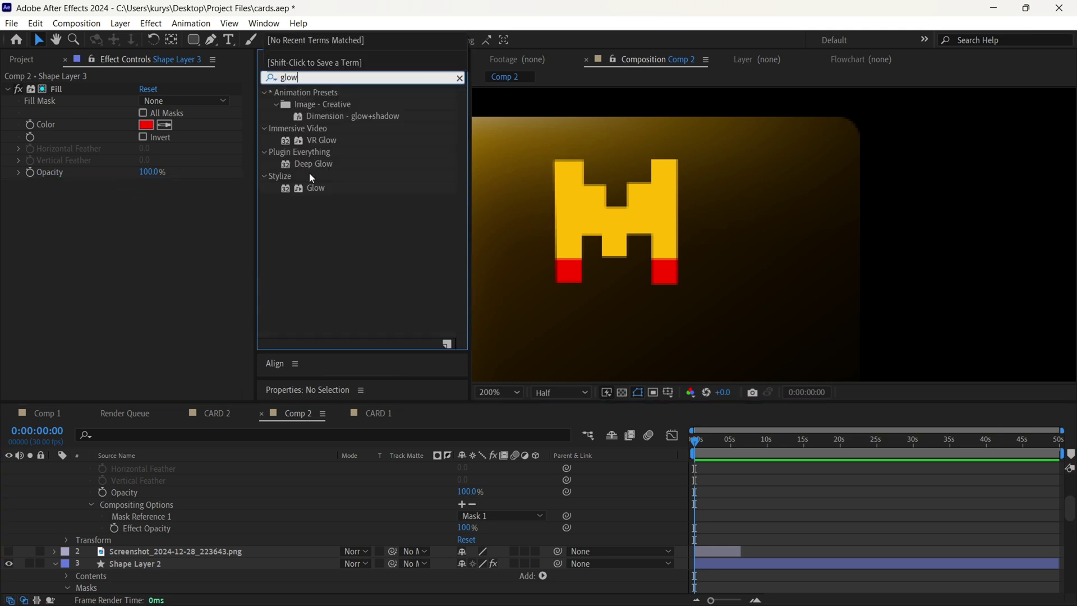
drag(313, 164, 23, 209)
click(133, 197)
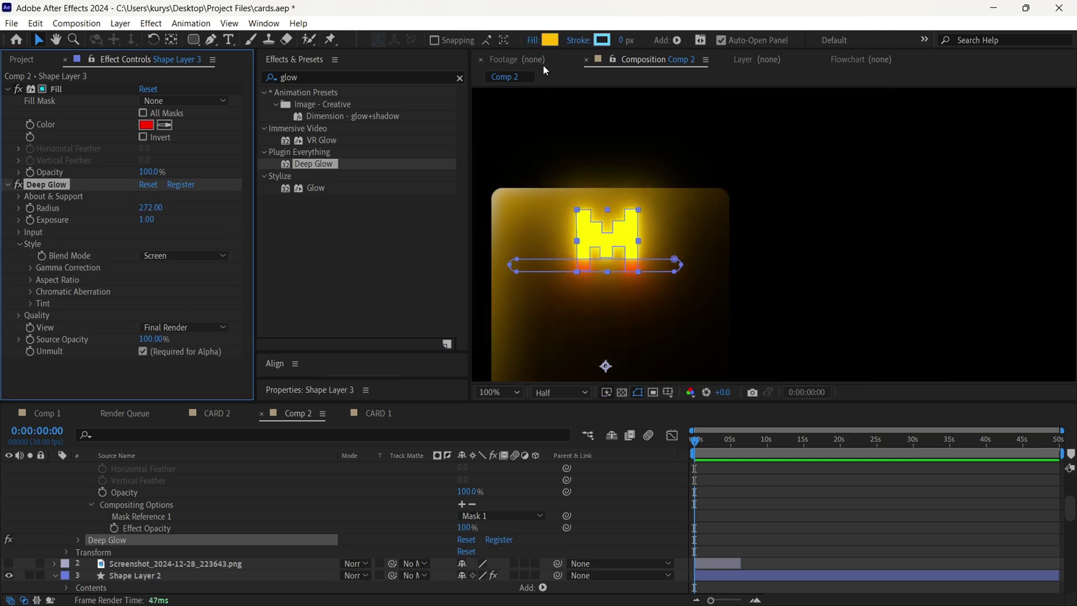
- Adjust the M logo's shape fill to a warmer, fully saturated yellow-orange
click(550, 39)
mouse_move(148, 321)
mouse_down()
mouse_move(227, 336)
mouse_move(231, 352)
mouse_move(291, 277)
mouse_up()
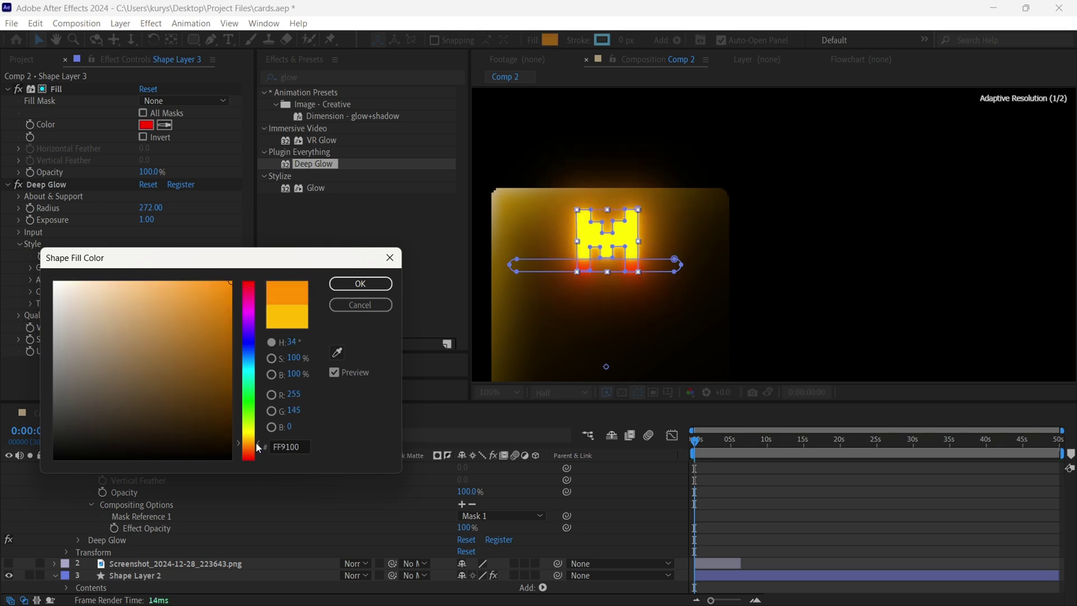
click(362, 284)
click(850, 258)
scroll(749, 262, down, 1)
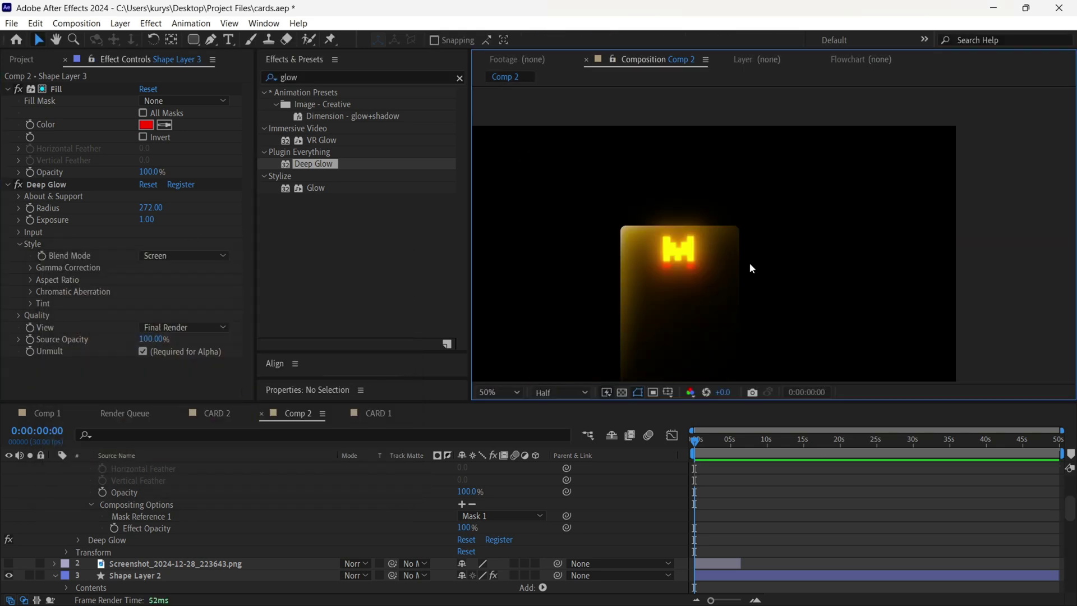
drag(677, 253, 681, 265)
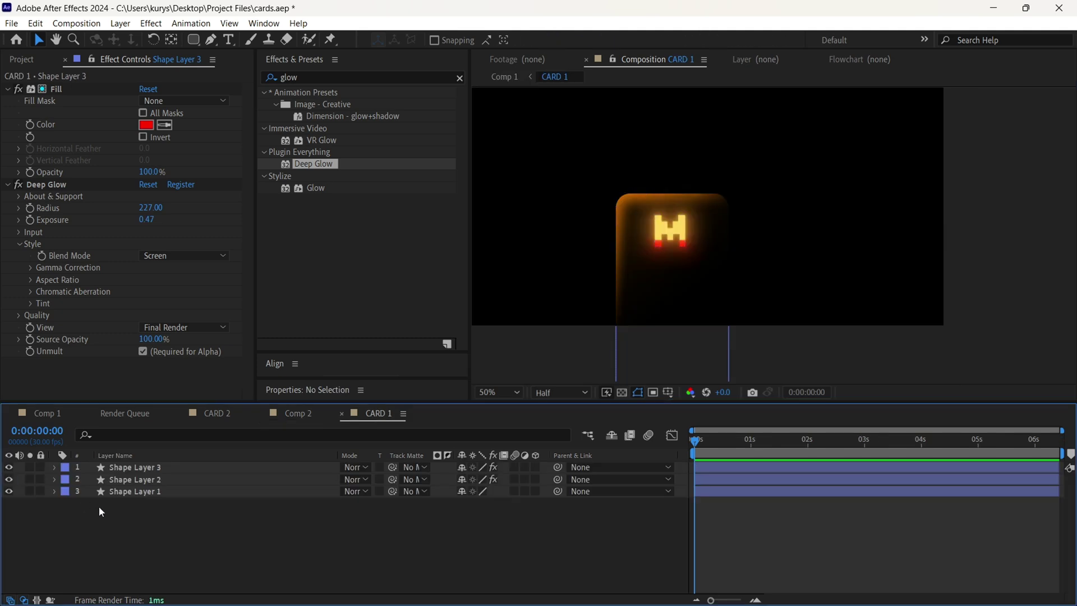
- Pre-compose Shape Layer 1 and Shape Layer 2 in CARD 1 as Pre-comp 1, moving all attributes into the new composition
drag(101, 511, 142, 477)
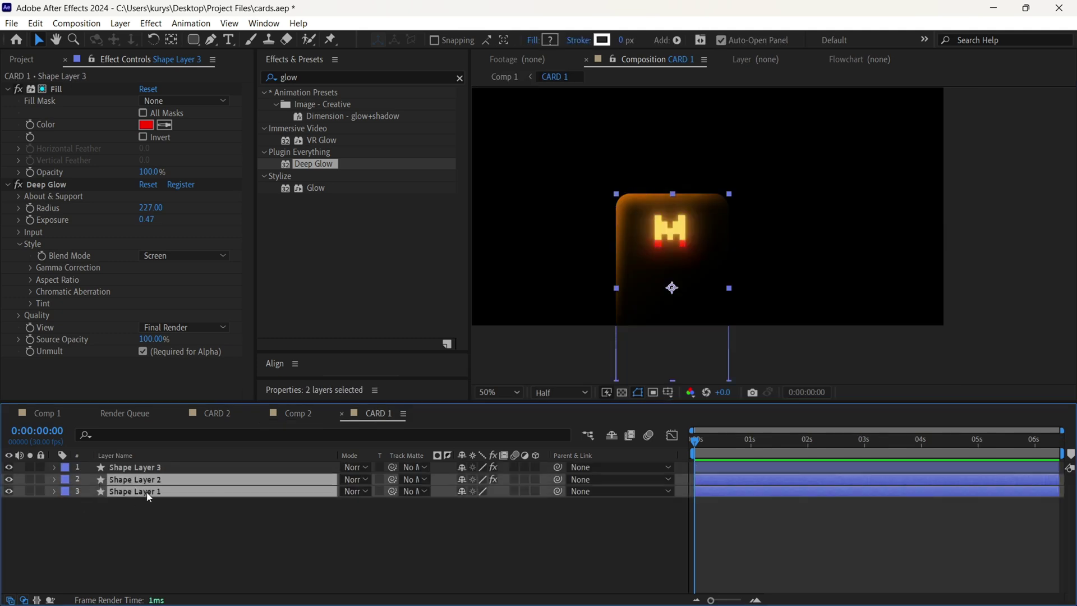
right_click(144, 494)
click(213, 401)
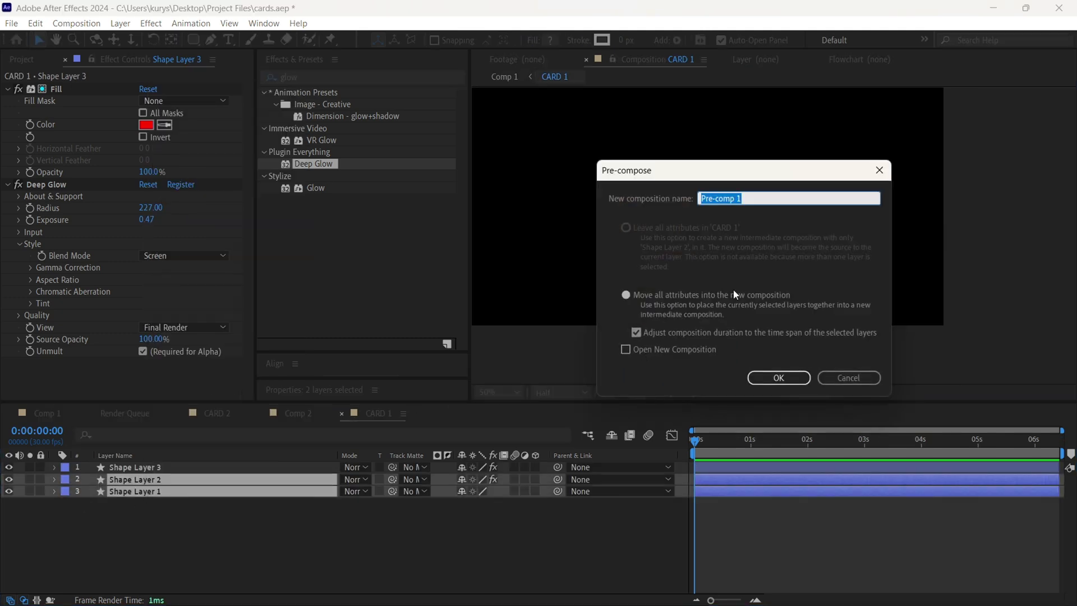
click(701, 297)
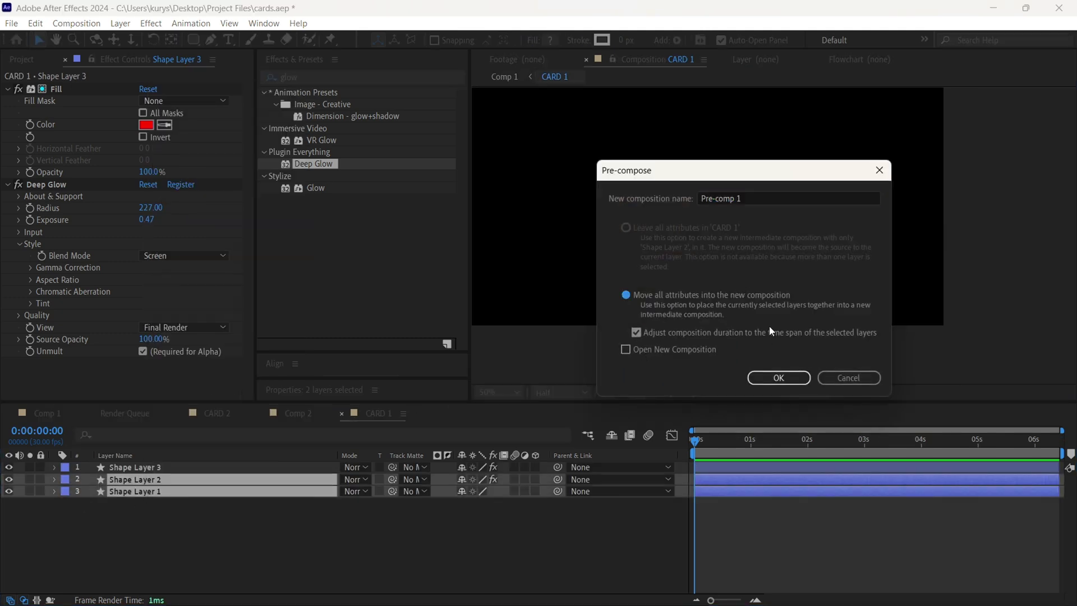
click(778, 378)
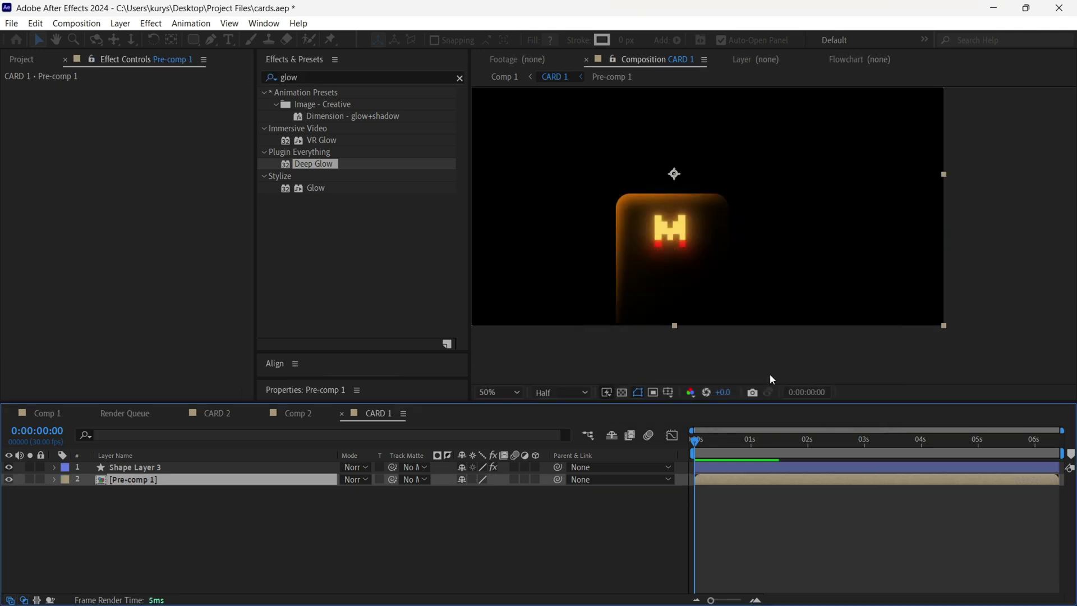
- Turn on Collapse Transformations for Pre-comp 1 and parent Shape Layer 3 to it so the logo follows the card
click(260, 488)
click(241, 479)
drag(678, 247, 661, 144)
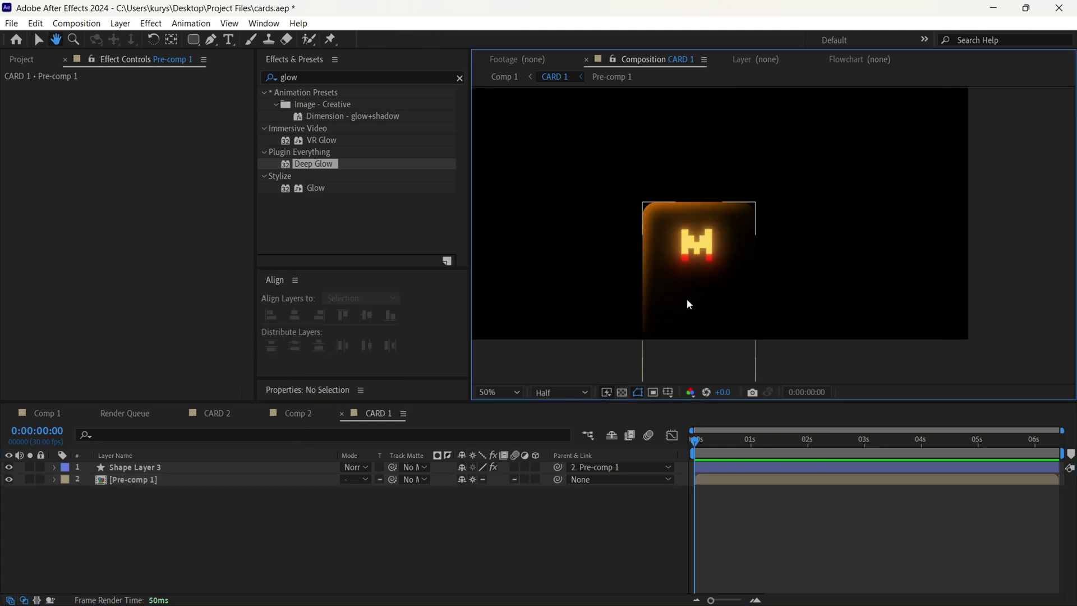
- Duplicate the Pre-comp 1 layer and replace the upper copy with Pre-comp 2, an independent duplicate of the Pre-comp 1 composition
key(ctrl+d)
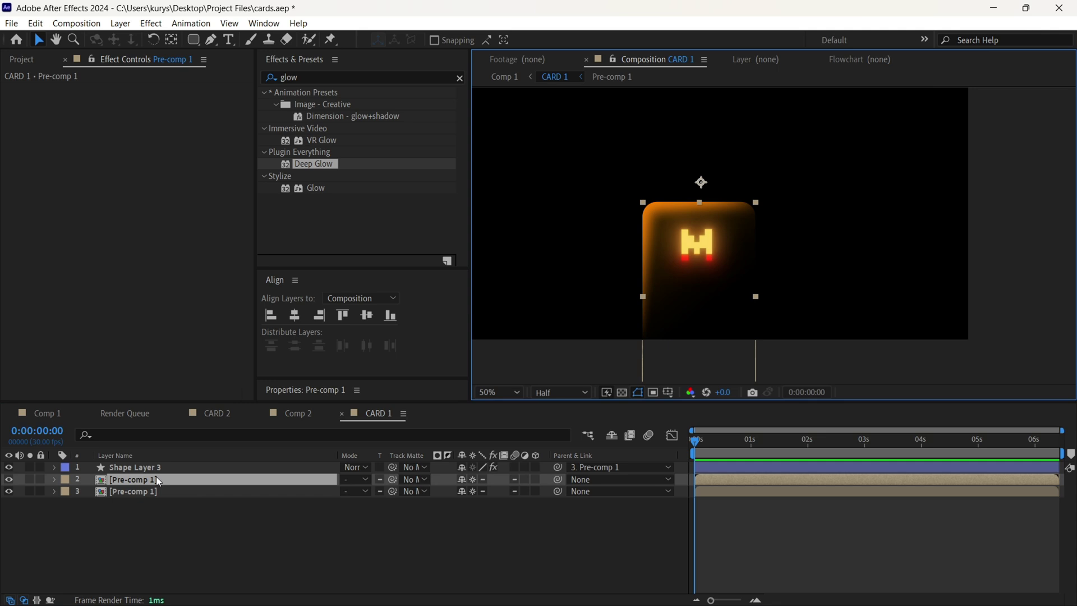
click(23, 60)
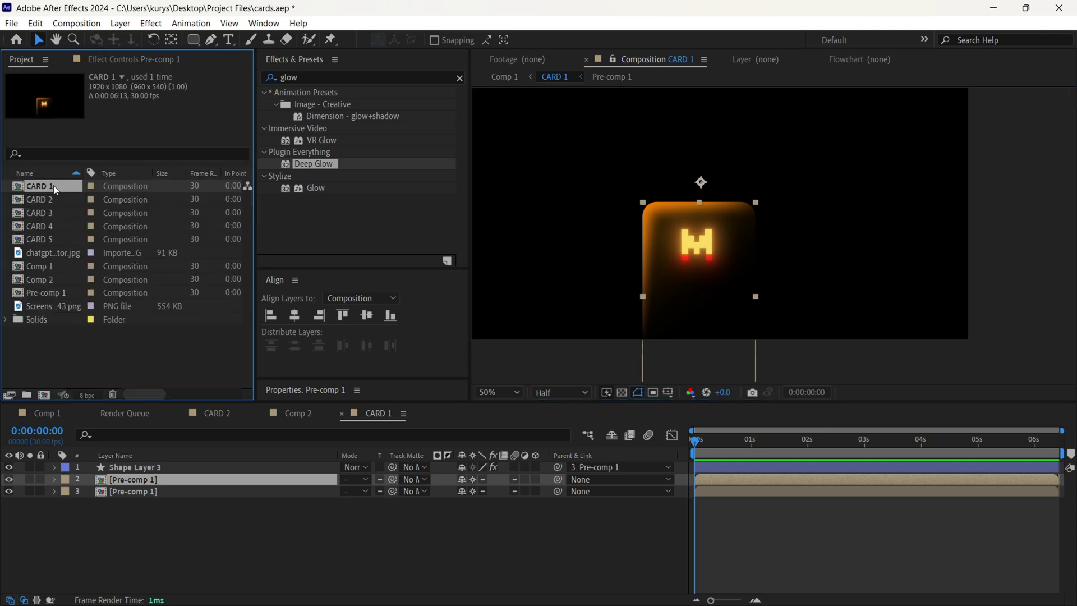
click(145, 479)
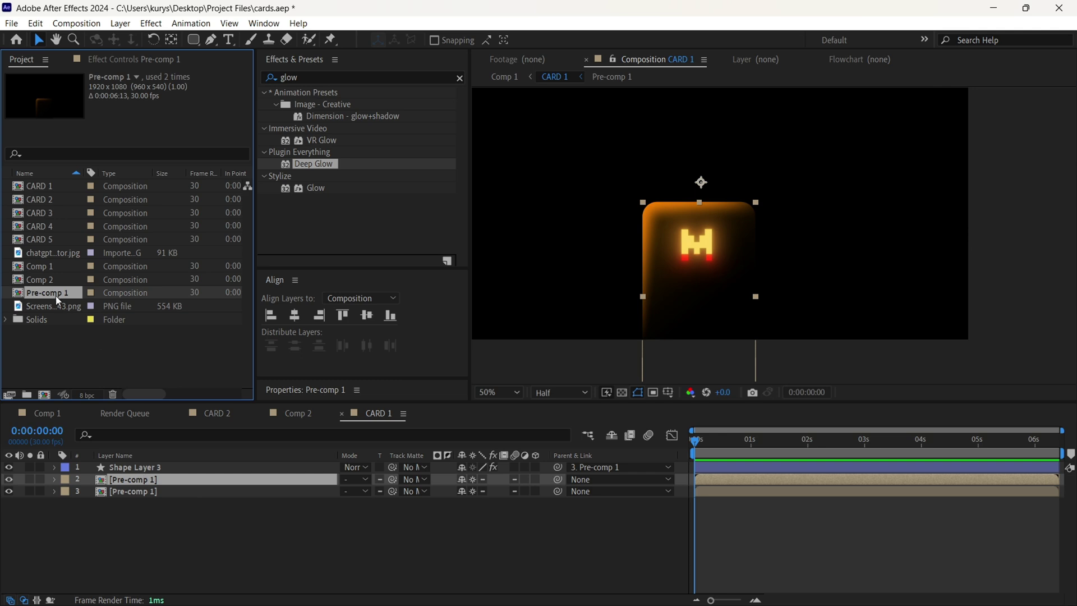
key(ctrl+d)
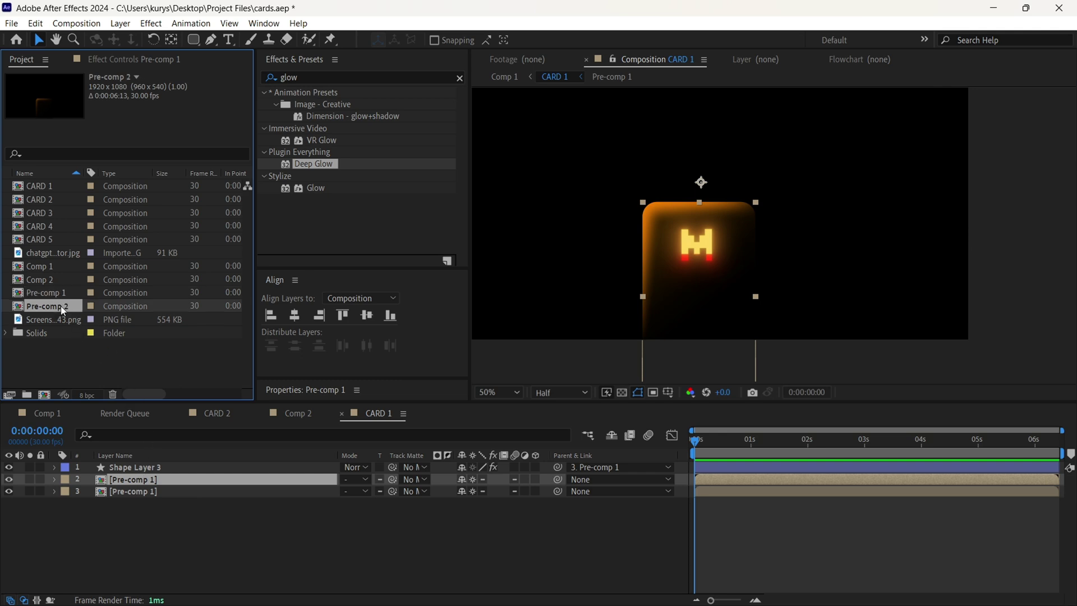
drag(62, 305, 139, 479)
click(220, 513)
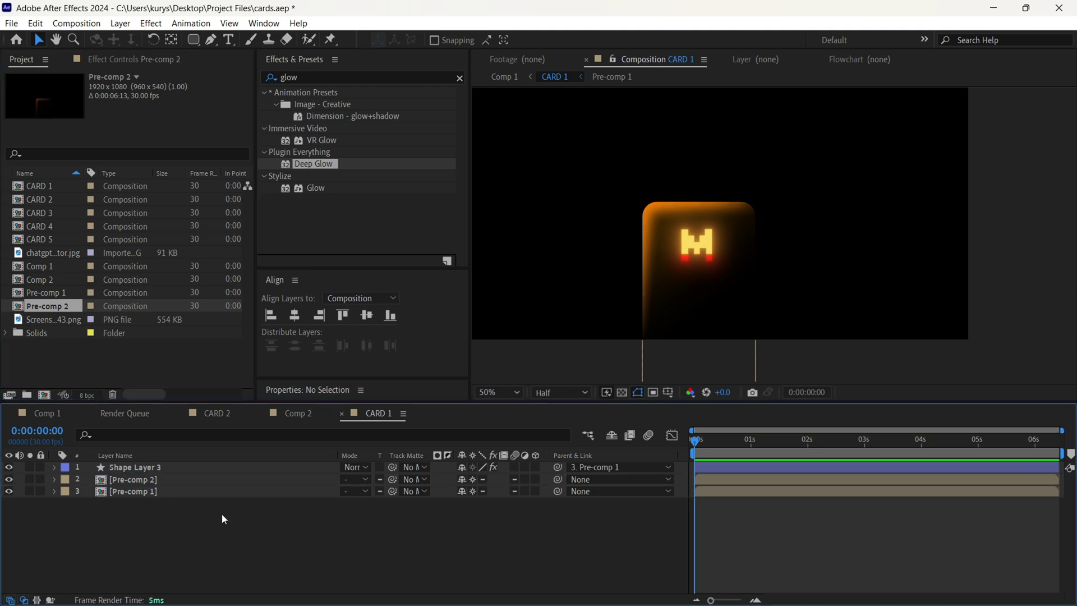
- Rotate the Pre-comp 2 card by 16° and move it to the right of the M card so the two fan out
click(176, 483)
key(r)
click(475, 490)
text(16)
click(513, 563)
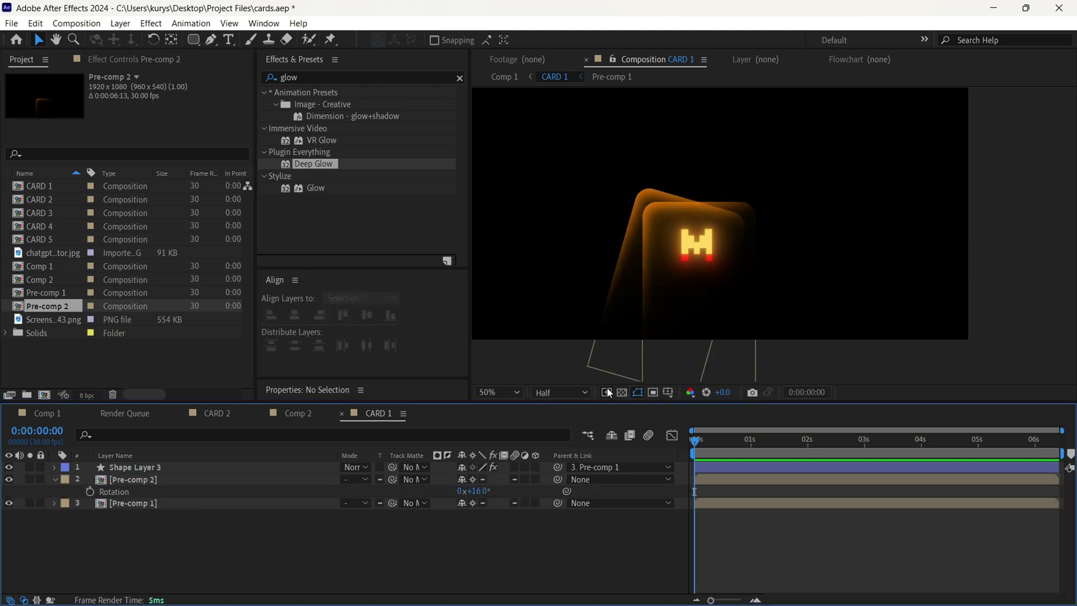
drag(624, 332, 726, 348)
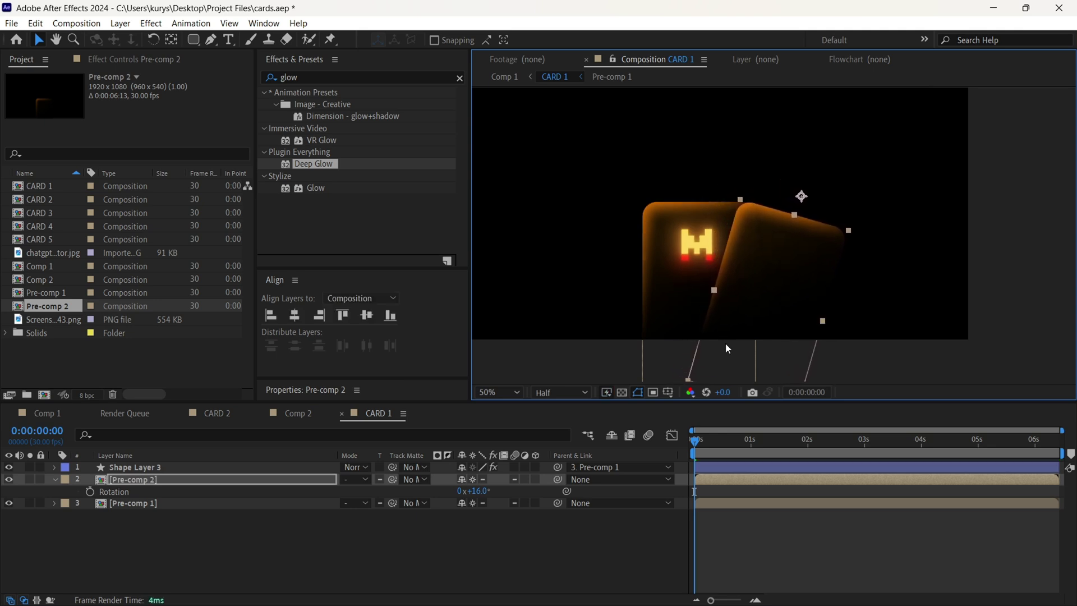
- Apply Hue/Saturation to Pre-comp 2 and set its Master Hue to 119° to turn the second card green
double_click(357, 76)
text(hue)
double_click(324, 164)
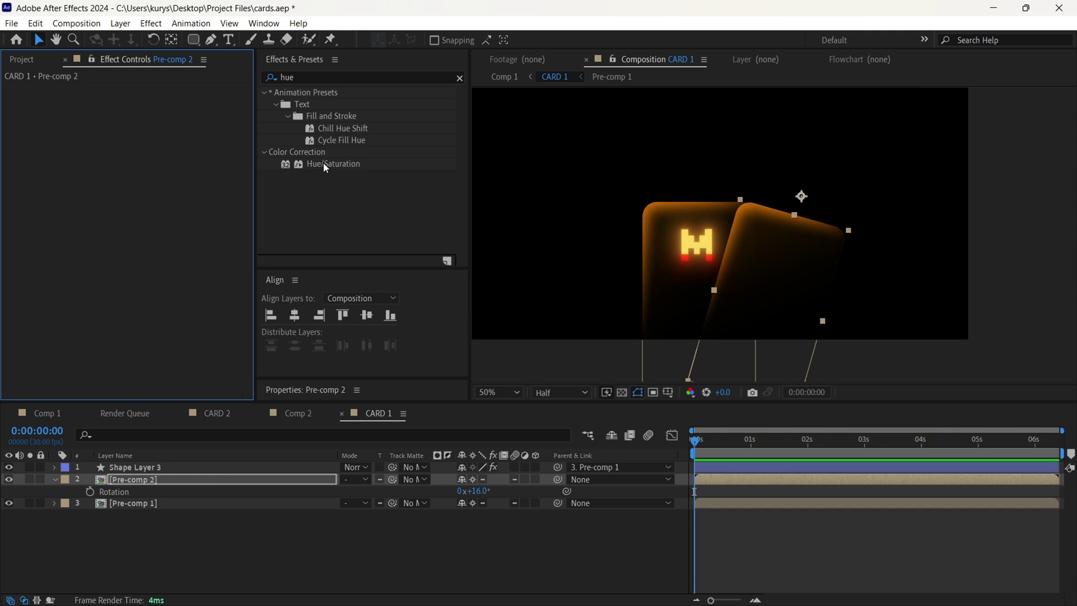
double_click(324, 164)
drag(157, 173, 199, 203)
click(951, 287)
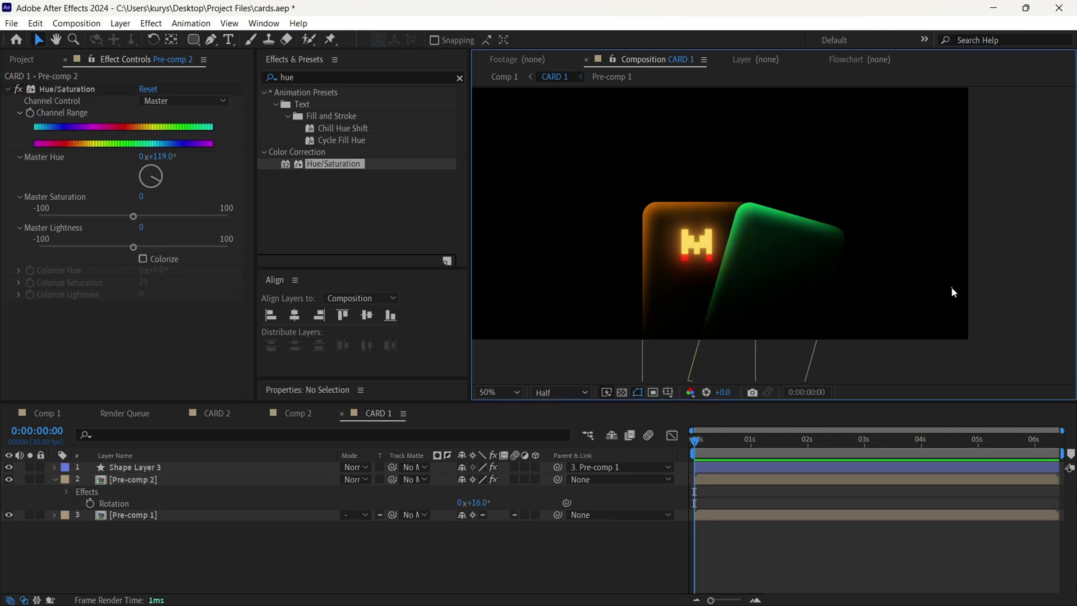
click(750, 272)
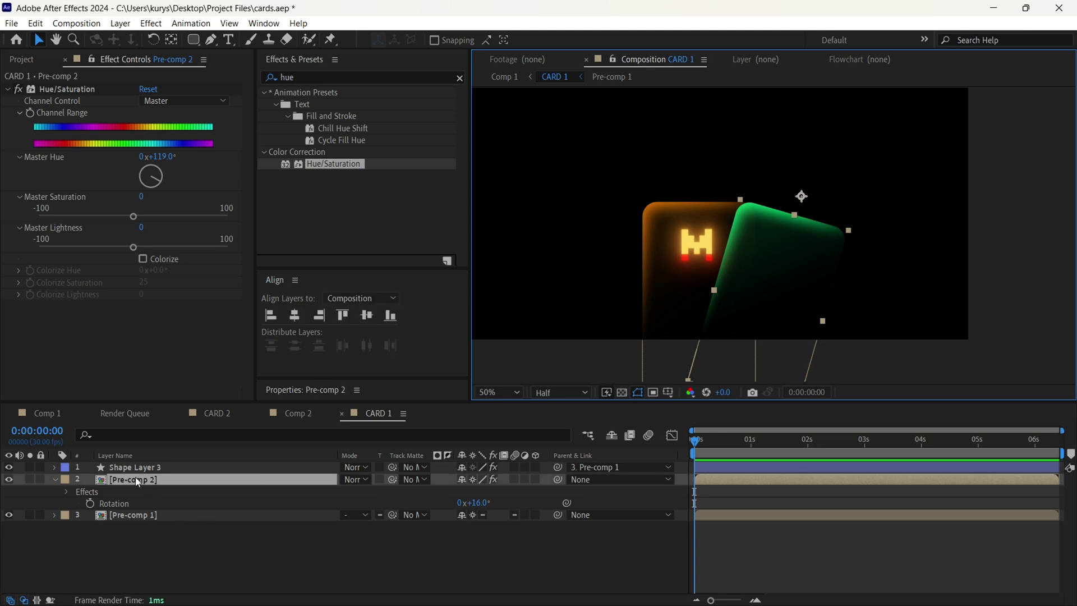
- Duplicate the Pre-comp 2 layer and replace the upper copy with Pre-comp 3, an independent duplicate of the Pre-comp 2 composition
key(ctrl+d)
click(15, 61)
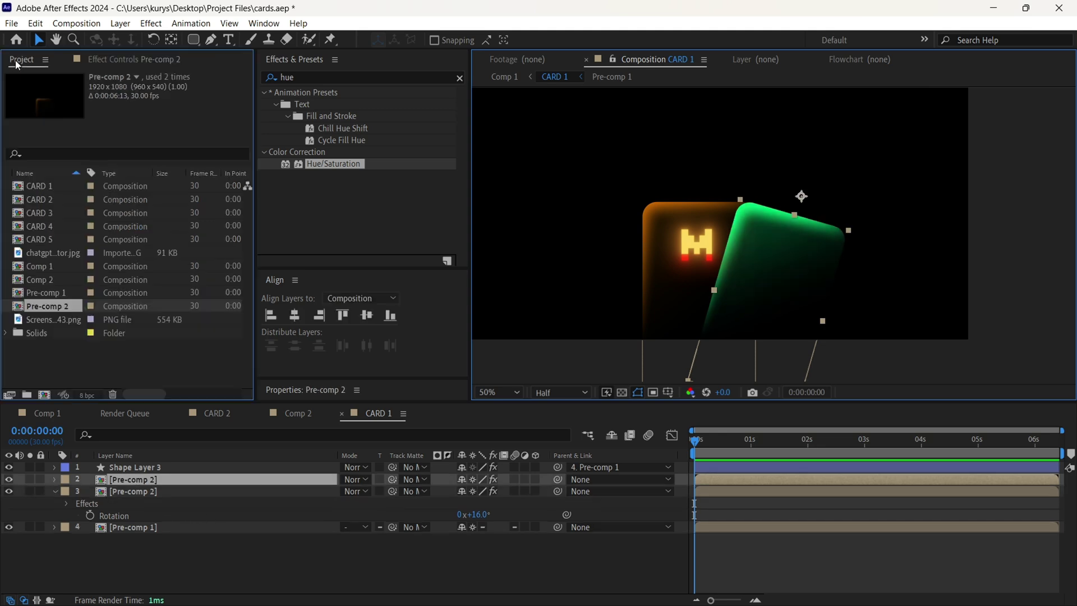
click(155, 480)
key(ctrl+d)
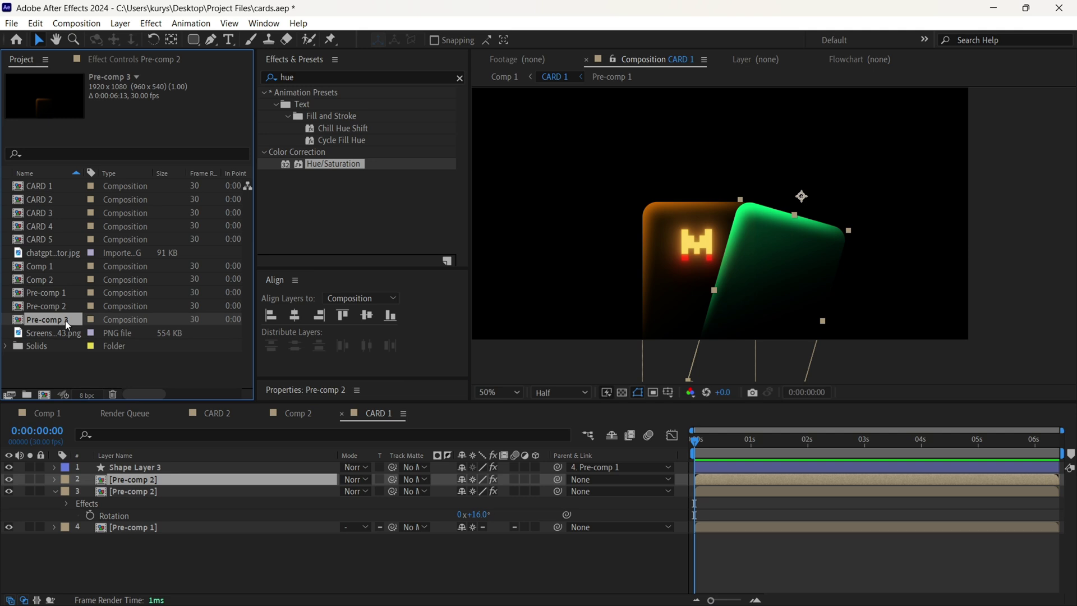
drag(65, 319, 838, 326)
- Rotate the Pre-comp 3 card to 32° beyond the green card and set its Master Hue to 187° to make it blue
click(130, 480)
key(r)
click(476, 491)
text(32)
click(536, 543)
click(143, 63)
drag(160, 181, 152, 189)
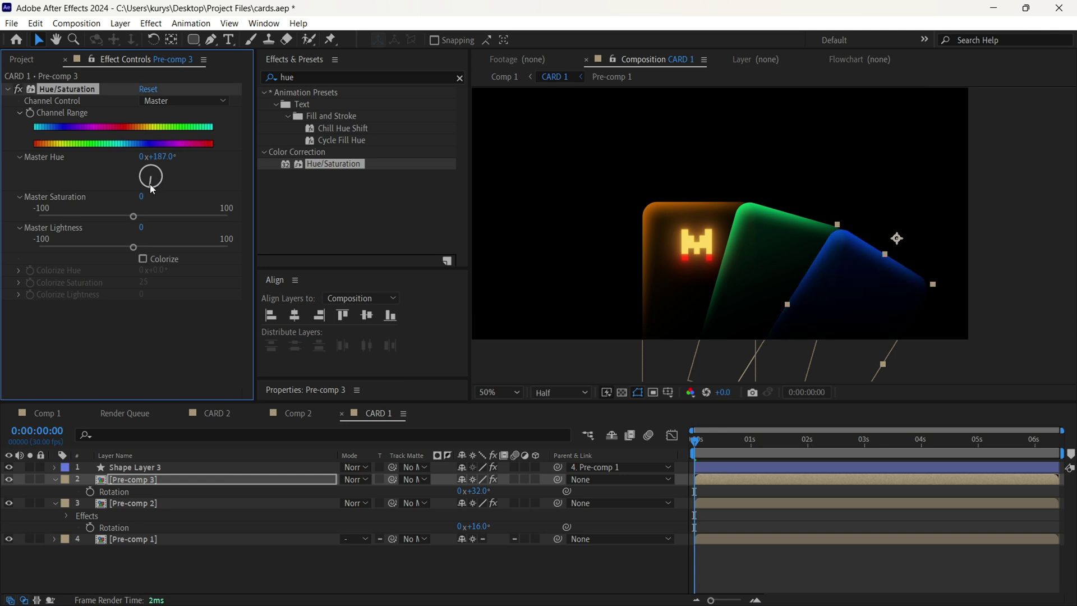
- Duplicate the Pre-comp 2 layer and set the copy's Rotation to -16°
click(162, 503)
key(ctrl+d)
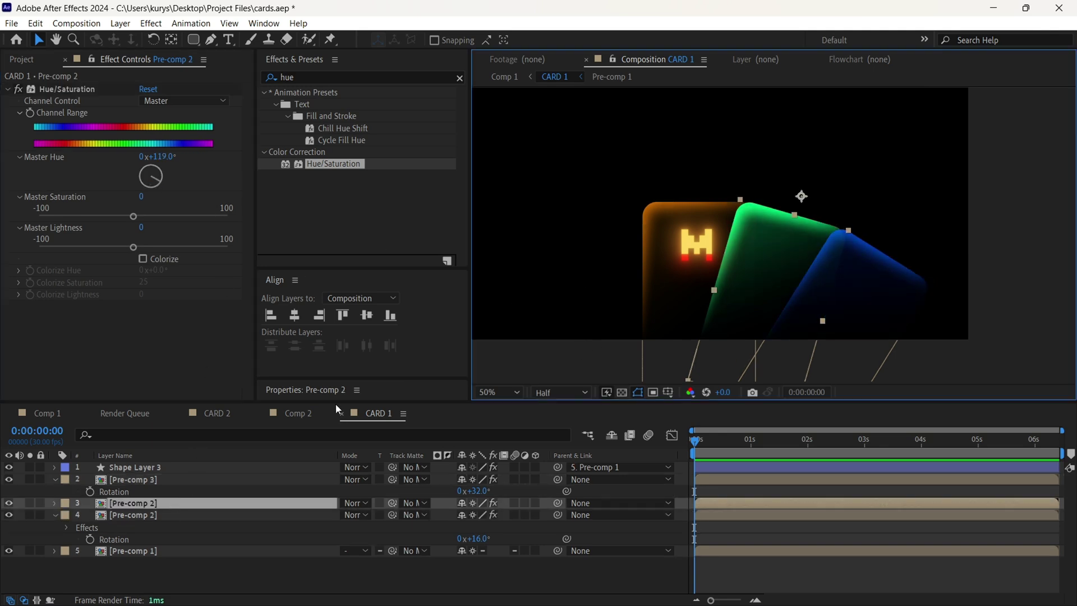
key(r)
click(476, 514)
text(-16)
key(Return)
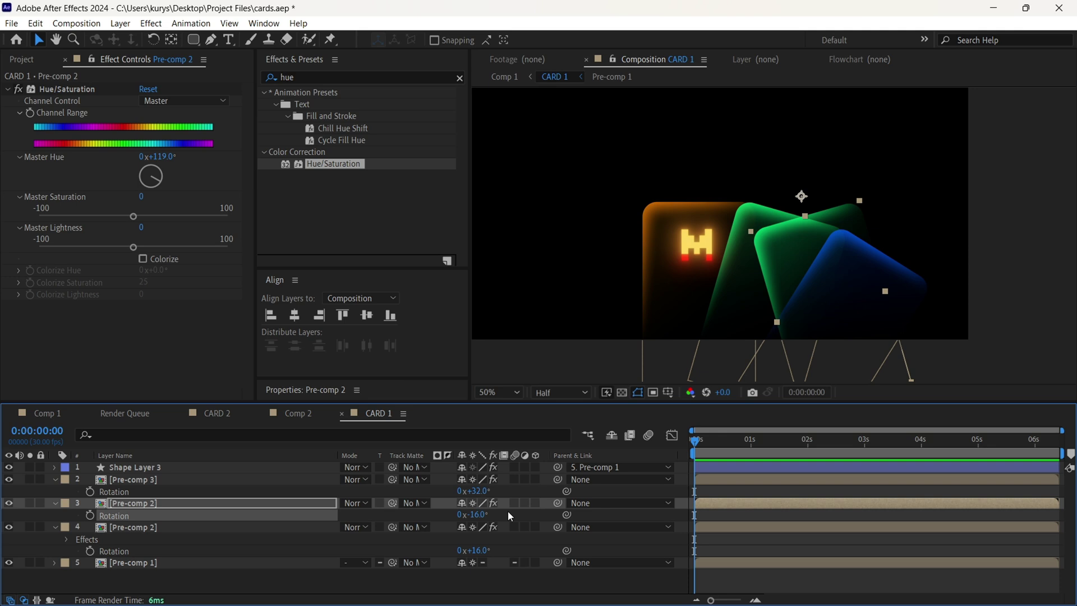
- Place the -16° card to the left of and beneath the M card, and set its Master Hue to 295°
drag(824, 324, 626, 324)
drag(161, 504, 164, 568)
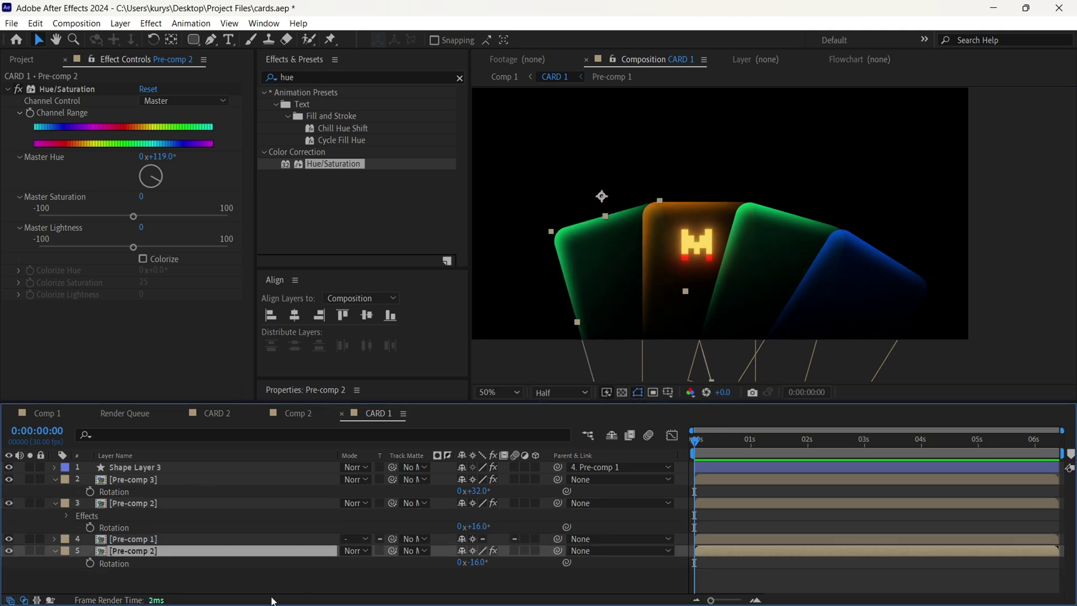
drag(152, 172, 114, 158)
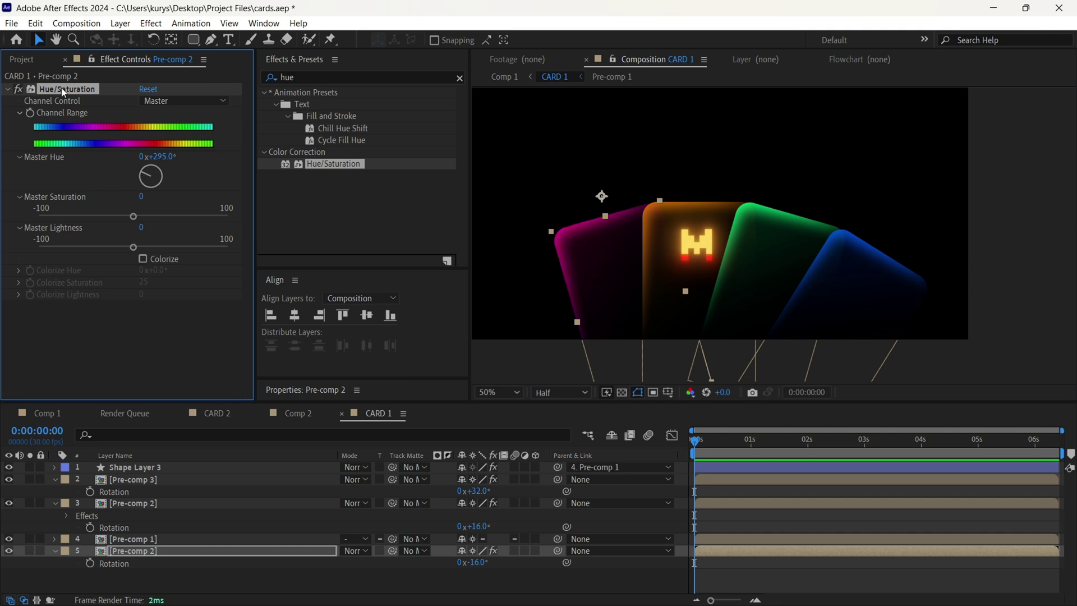
- Duplicate the magenta Pre-comp 2 card, rotate the copy to -32° and shift its Master Hue to a different colour
click(157, 554)
key(ctrl+d)
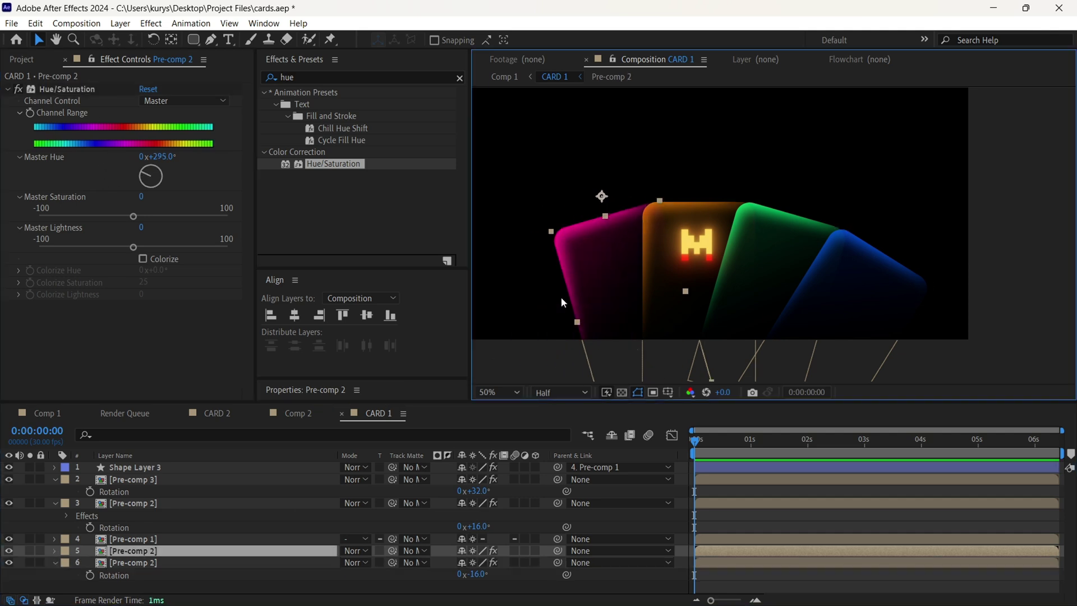
click(477, 561)
text(-32)
key(Return)
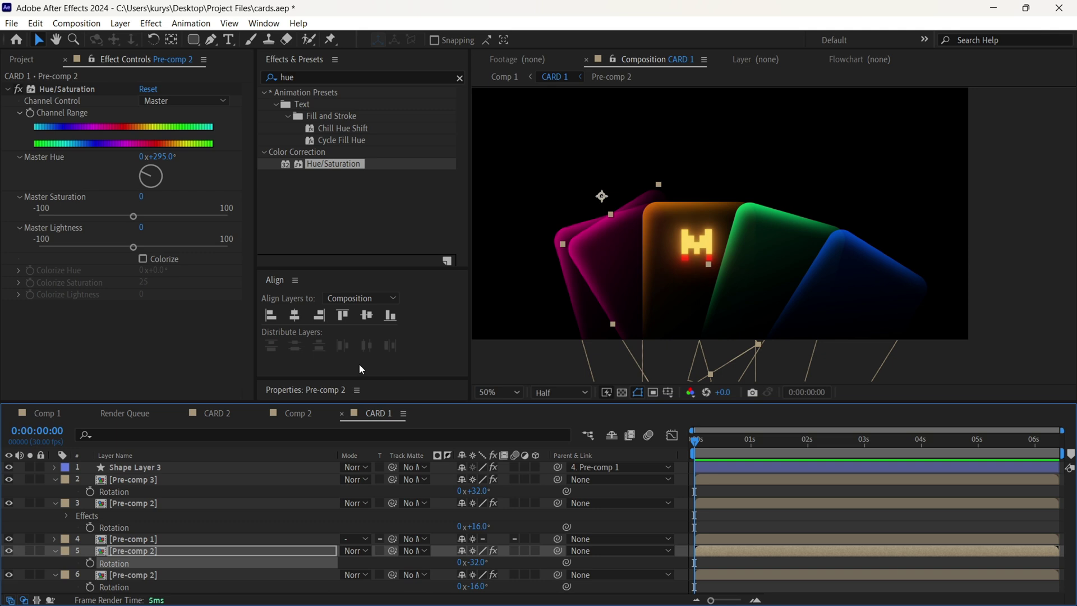
drag(155, 176, 173, 217)
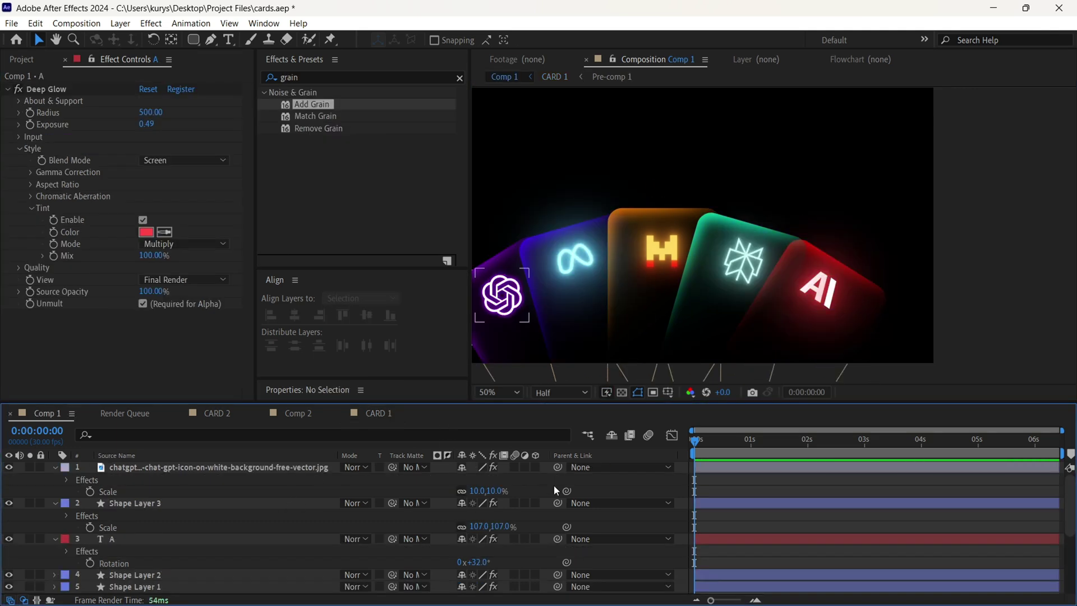
- Create a new adjustment layer above all other layers in Comp 1
right_click(540, 479)
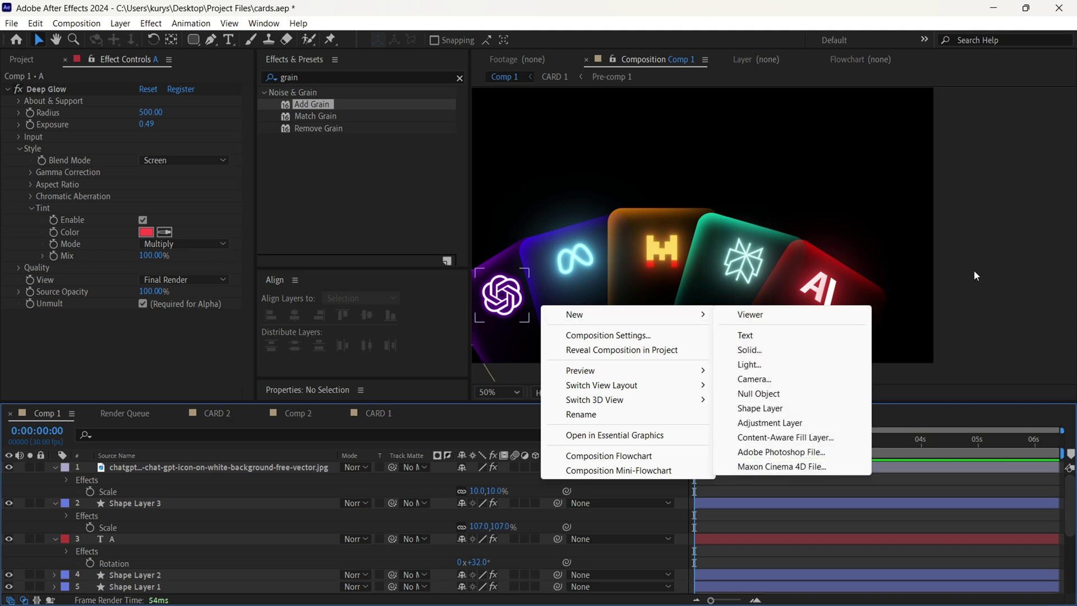
click(655, 294)
scroll(655, 295, down, 2)
click(586, 266)
right_click(607, 480)
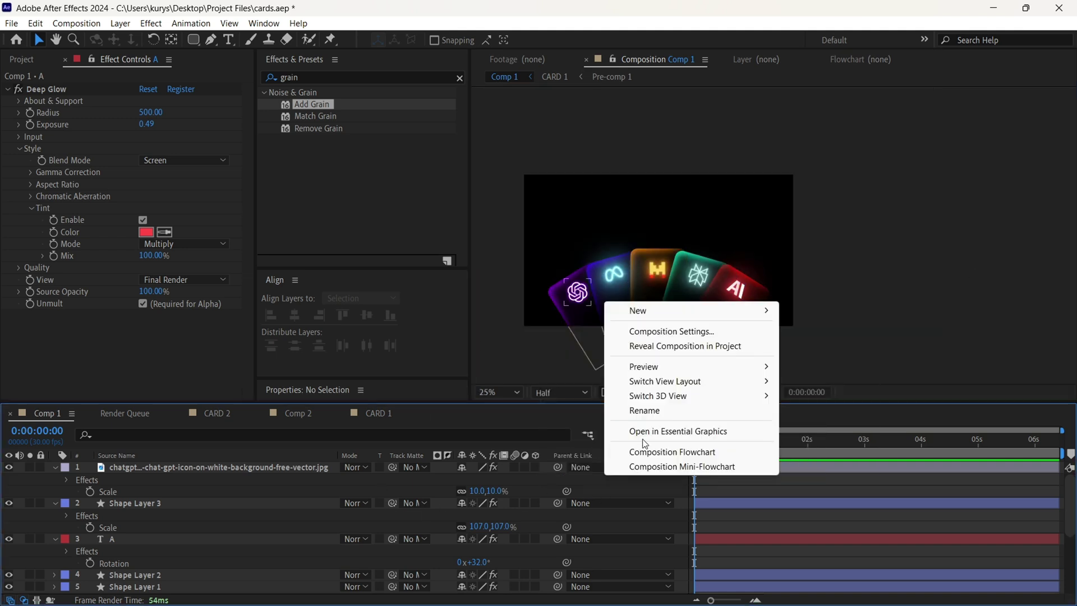
mouse_move(664, 316)
click(832, 419)
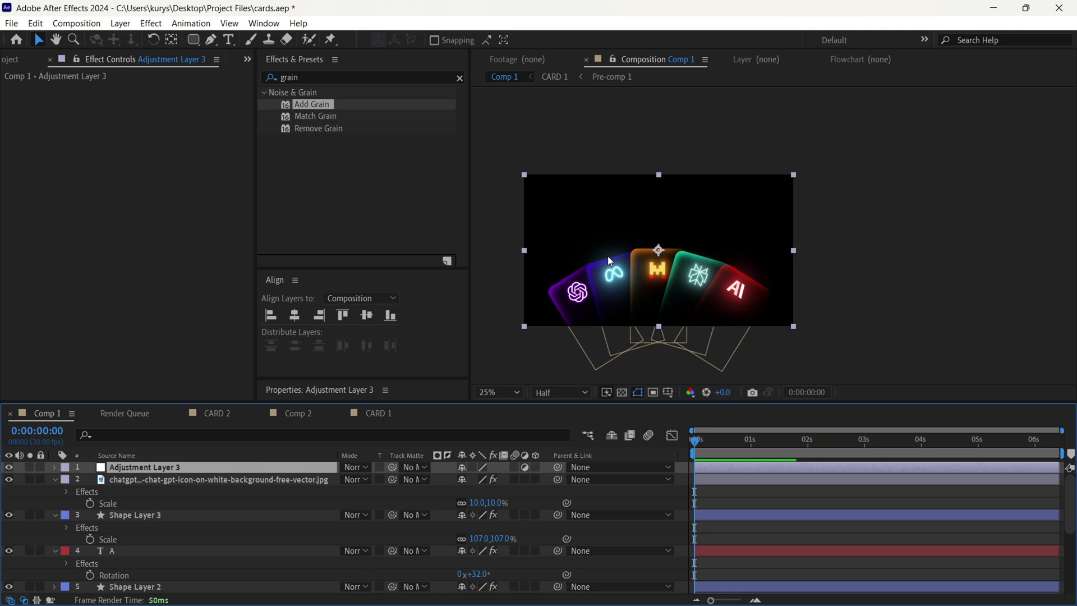
- Apply Add Grain to Adjustment Layer 3 and set its Viewing Mode to Final Output
drag(311, 104, 244, 150)
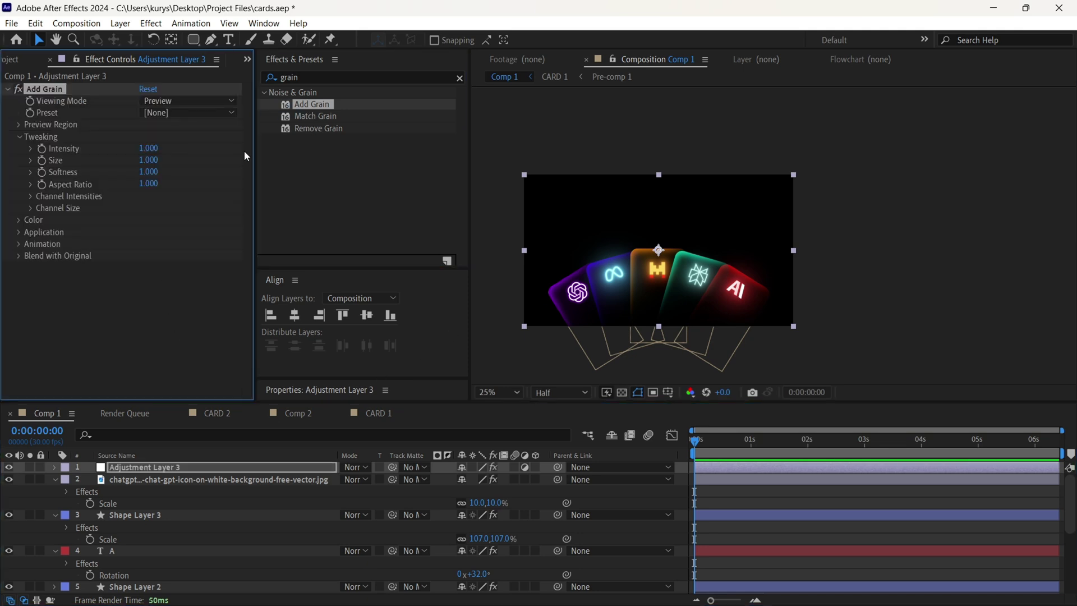
click(176, 101)
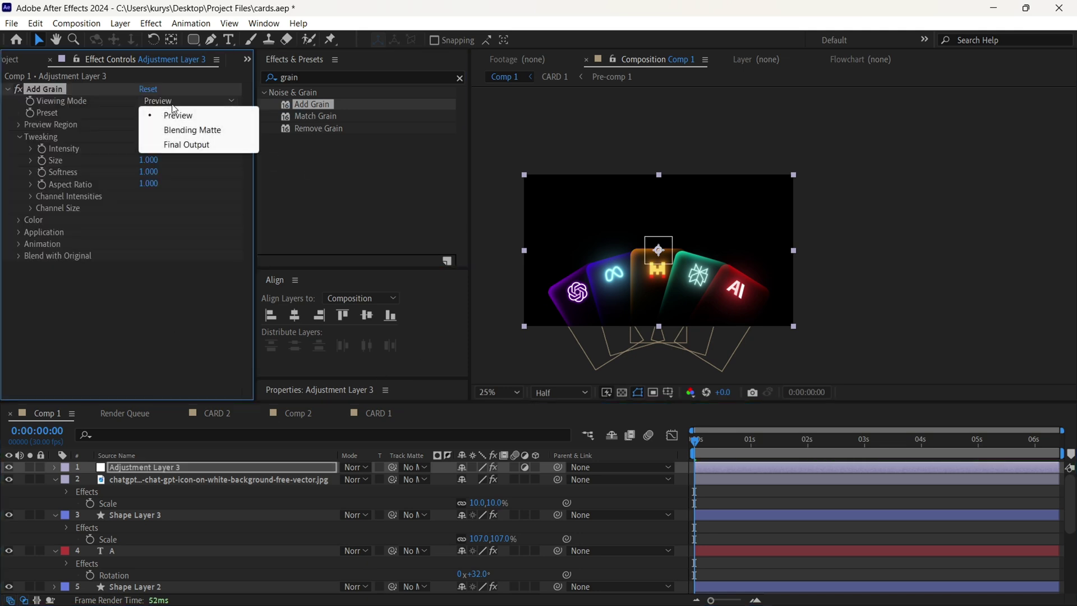
click(193, 144)
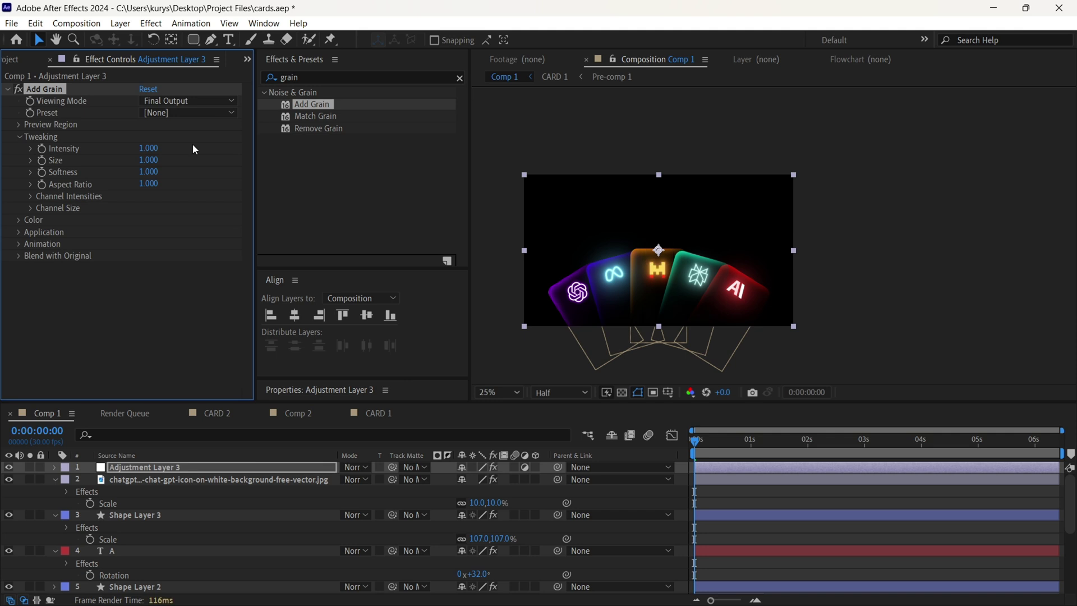
- Adjust the Add Grain strength on Adjustment Layer 3, setting Intensity to 1.300
drag(146, 151, 182, 145)
click(864, 268)
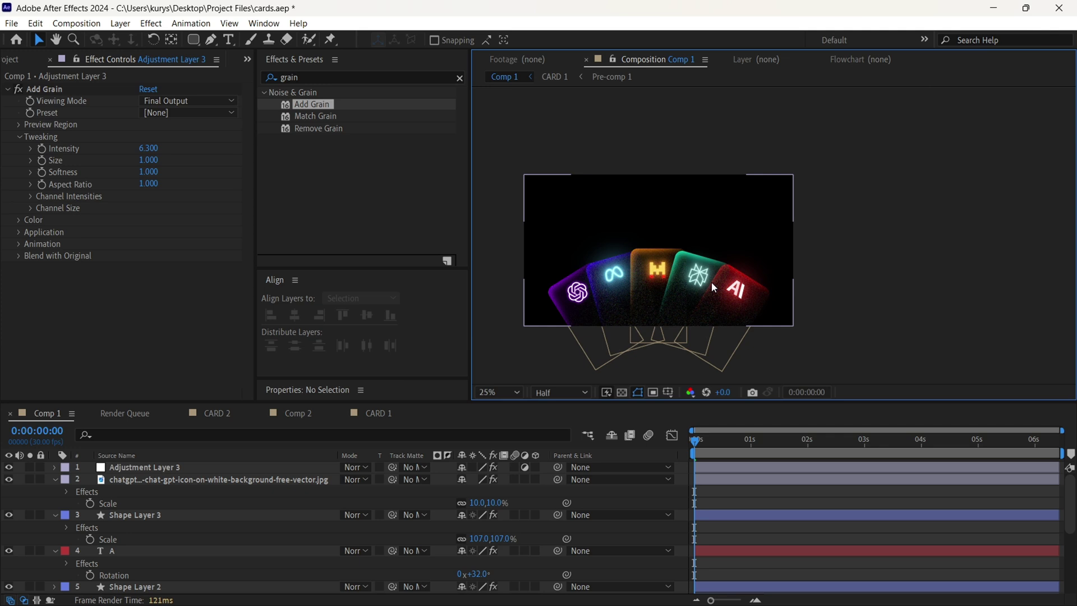
scroll(710, 282, up, 2)
key(space)
drag(584, 269, 649, 264)
drag(147, 149, 114, 151)
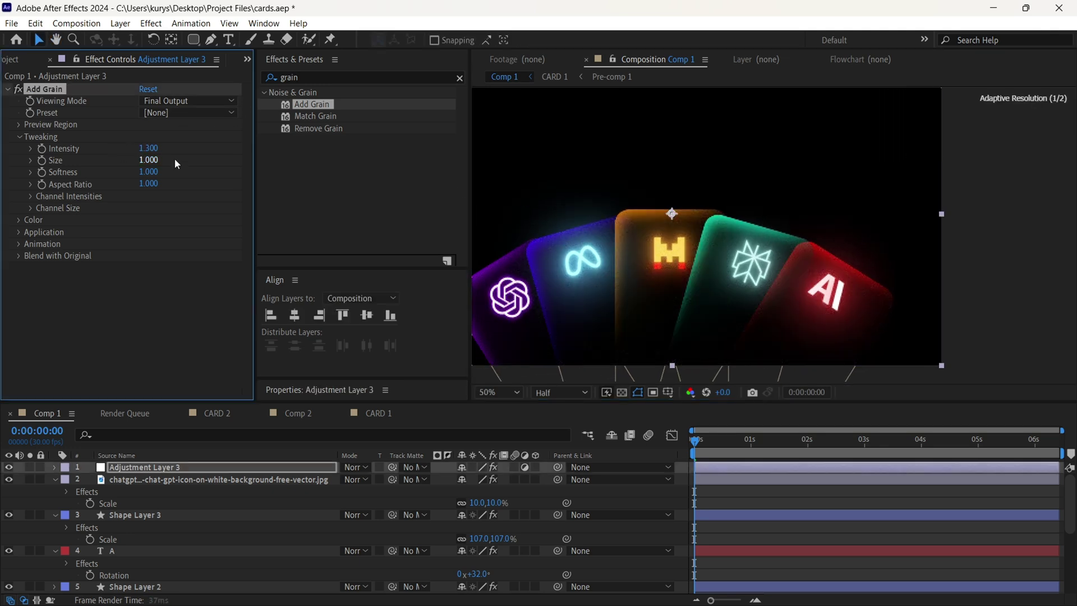
- Examine the grain over the five fanned cards both close up and in the full frame
click(974, 269)
key(h)
drag(648, 266, 703, 266)
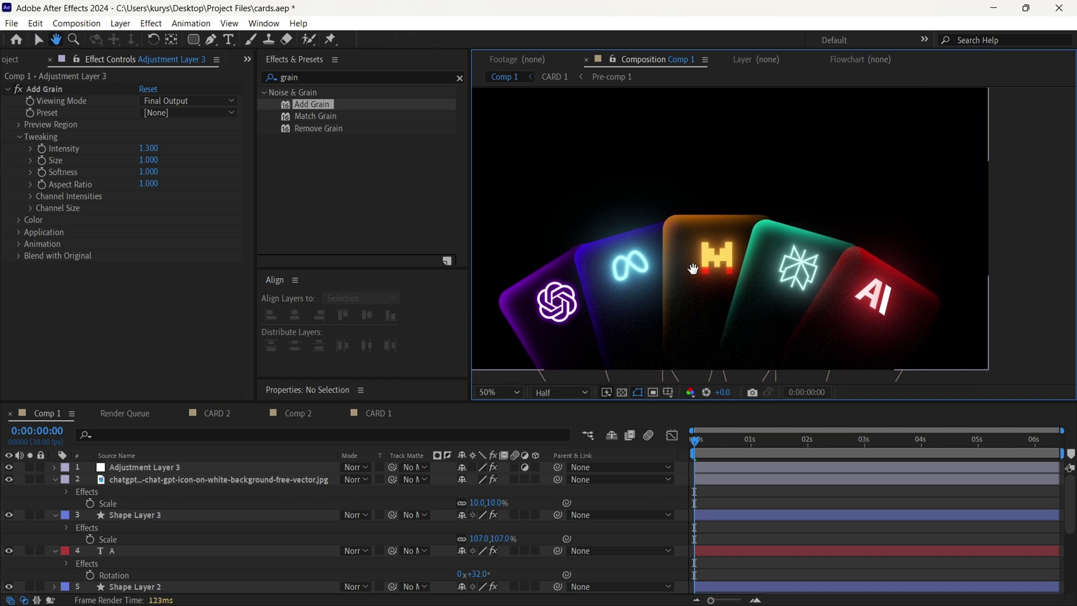
key(v)
scroll(757, 254, down, 2)
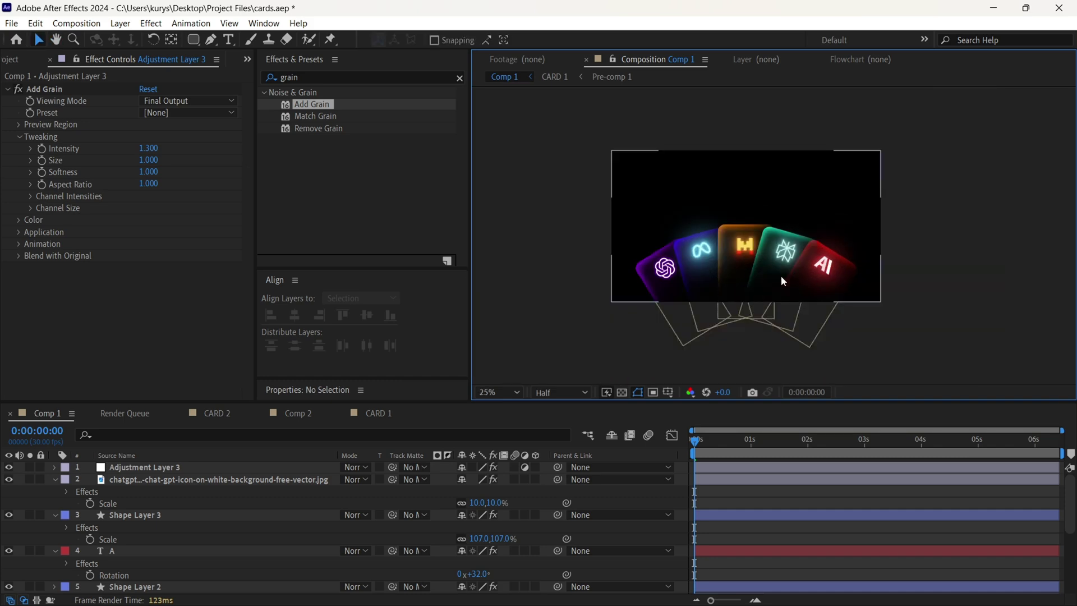
scroll(783, 280, up, 2)
drag(725, 300, 757, 256)
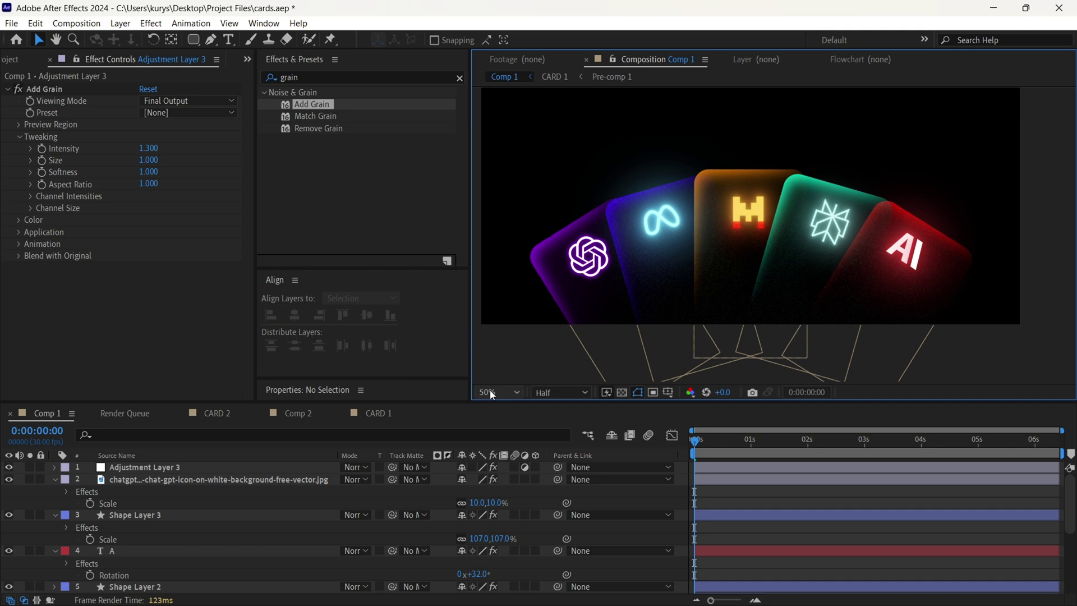
- Enlarge the composition viewer and display Comp 1 at Full resolution with Fit up to 100% magnification
drag(489, 401, 489, 553)
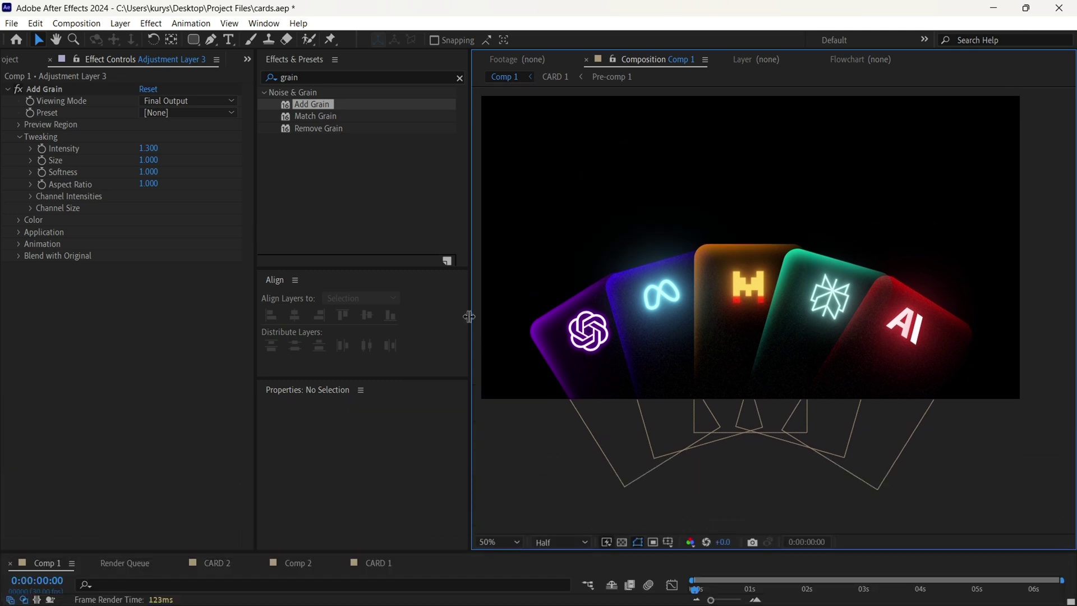
drag(462, 318, 193, 317)
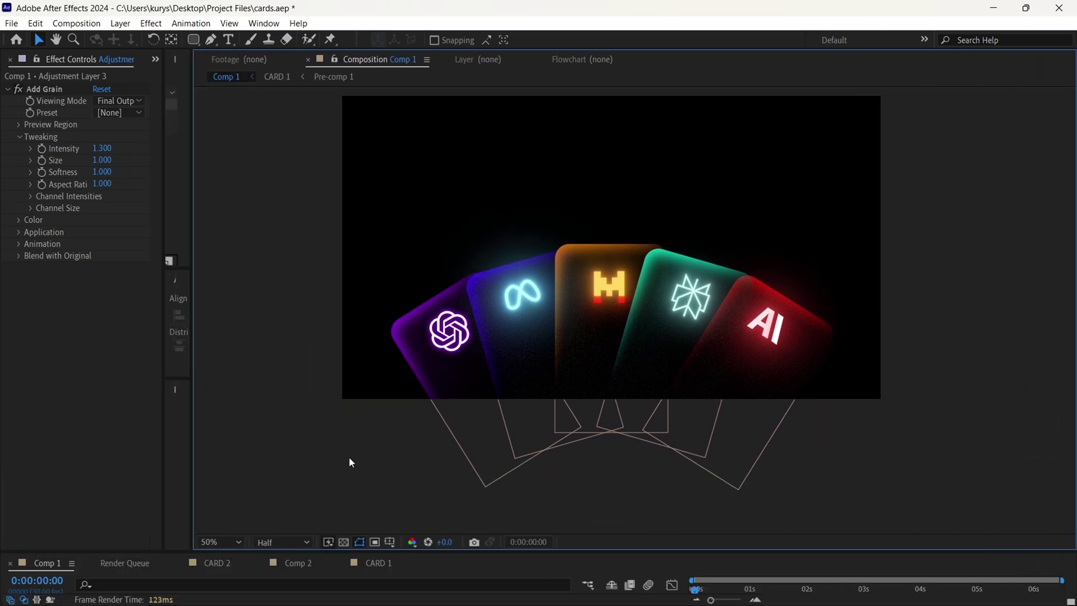
click(283, 542)
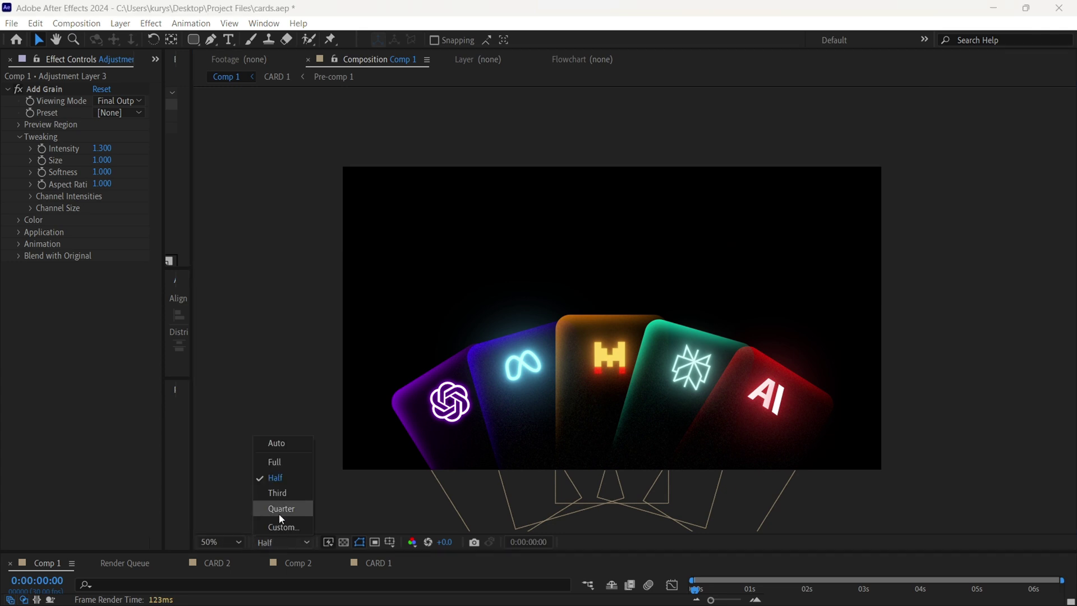
click(279, 460)
click(229, 540)
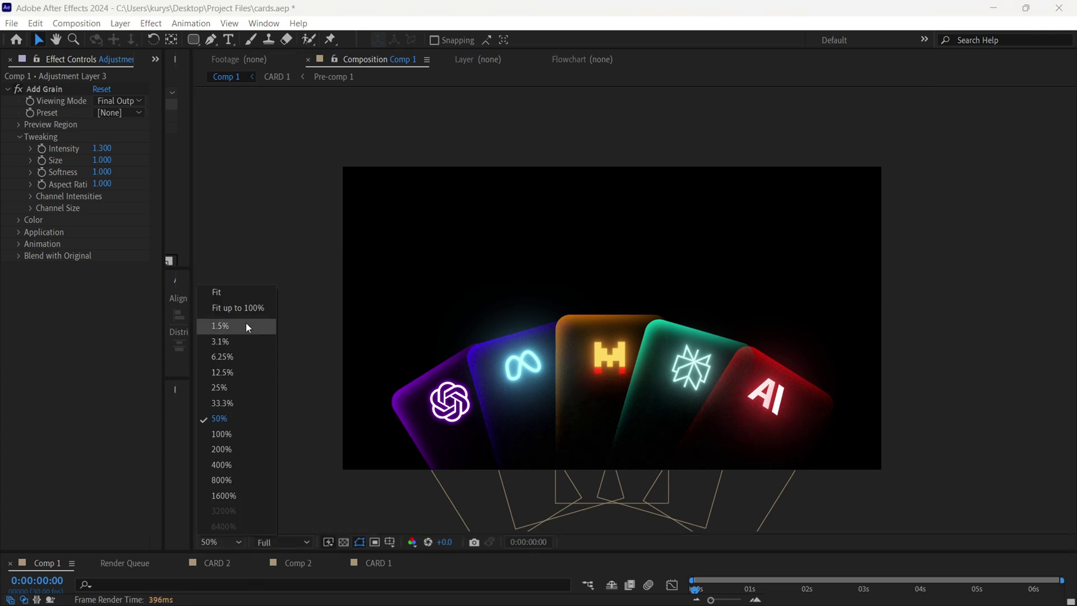
click(245, 308)
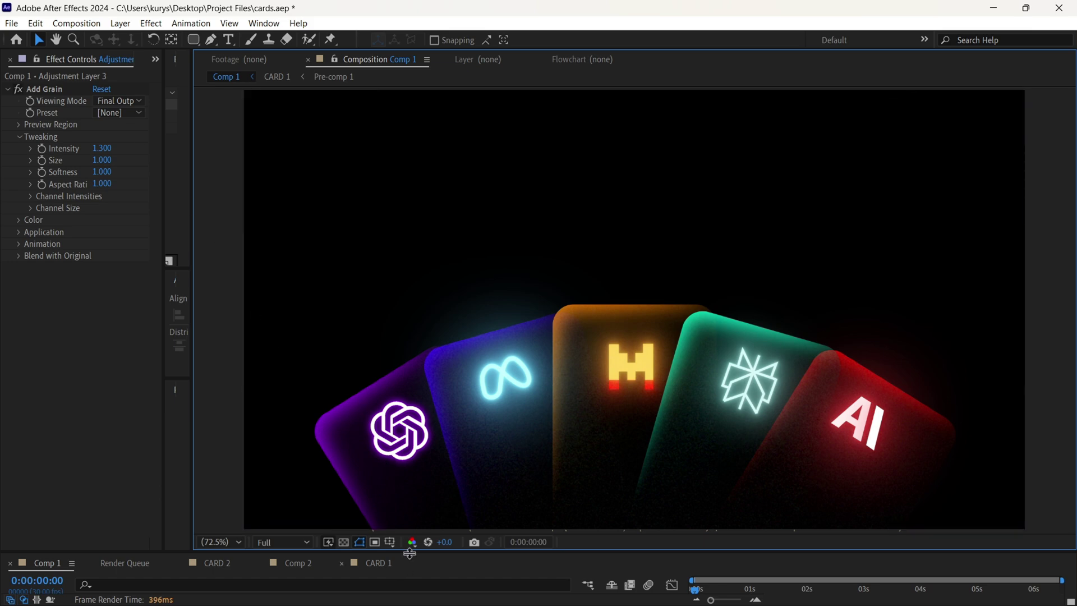
drag(412, 551, 412, 553)
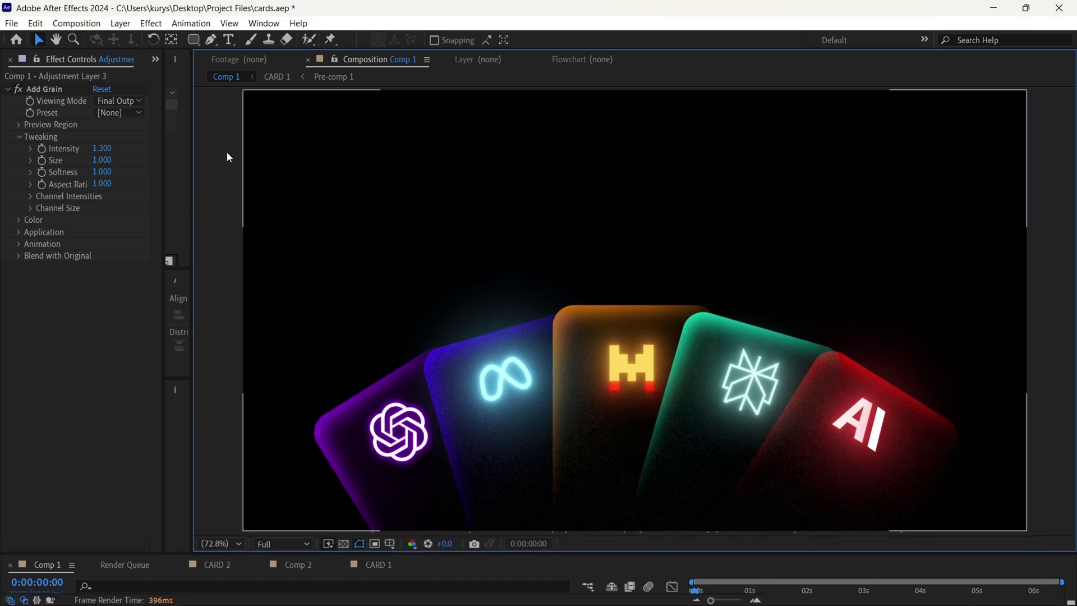
key(ctrl+t)
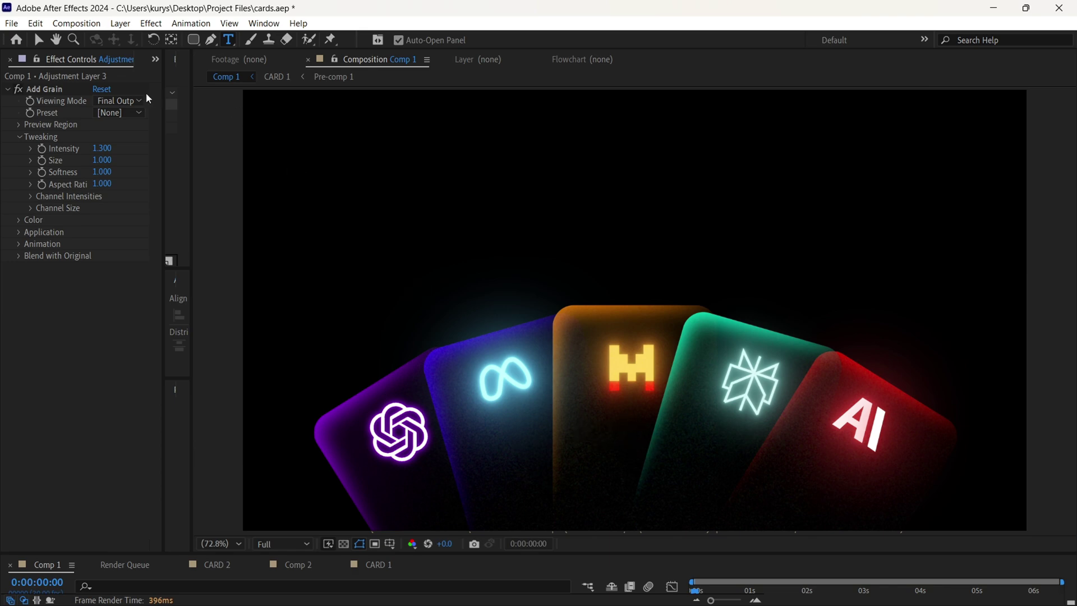
click(45, 39)
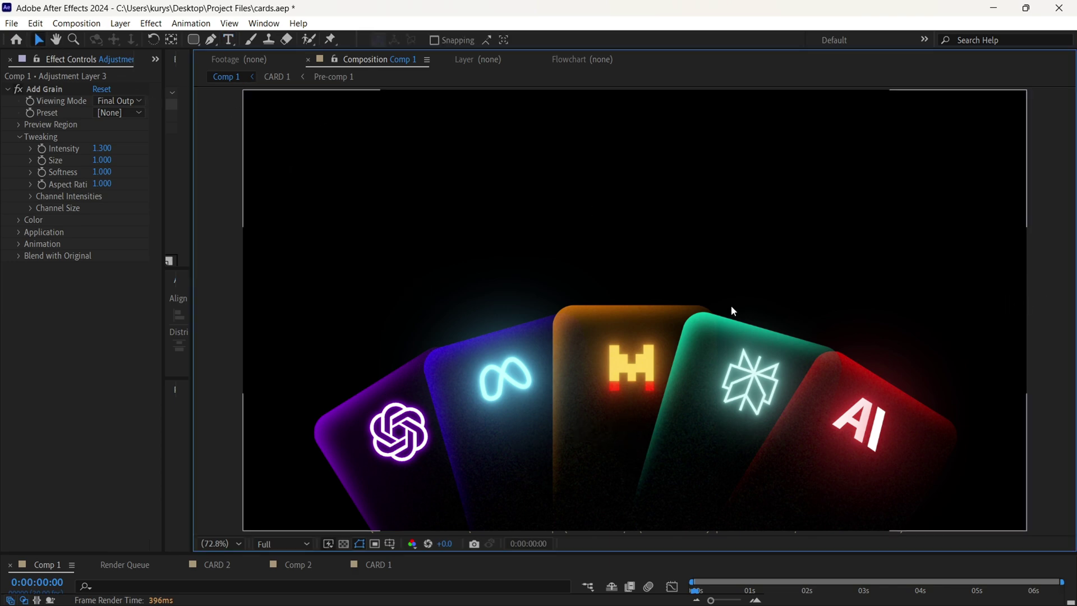
- Shrink the composition viewer so the timeline layers and the effects list have room again, showing the cards at 50%
scroll(695, 354, down, 2)
drag(608, 553, 624, 494)
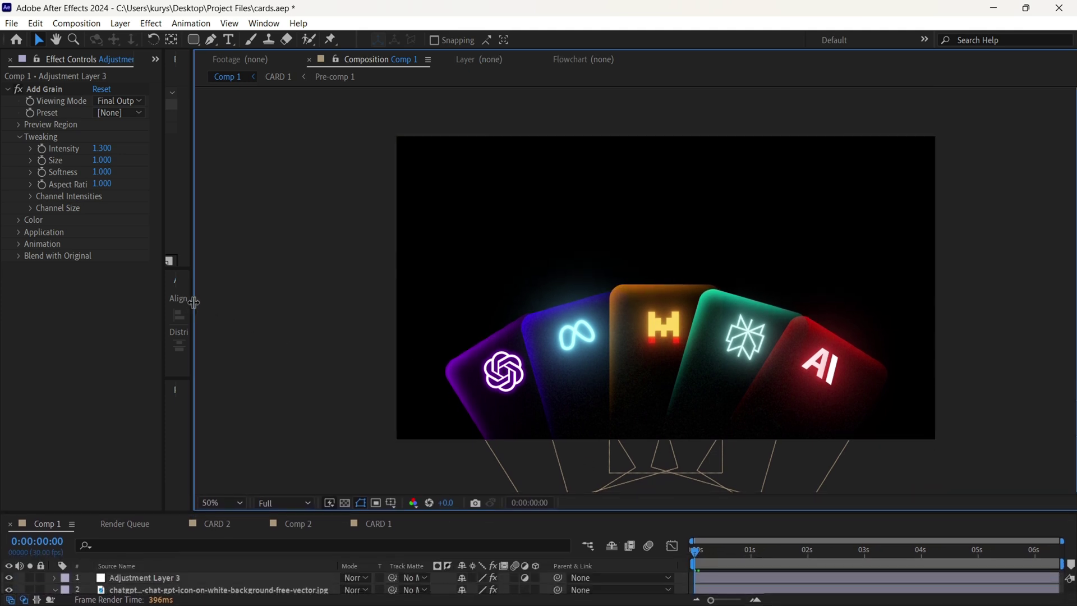
drag(189, 303, 247, 303)
drag(782, 301, 738, 293)
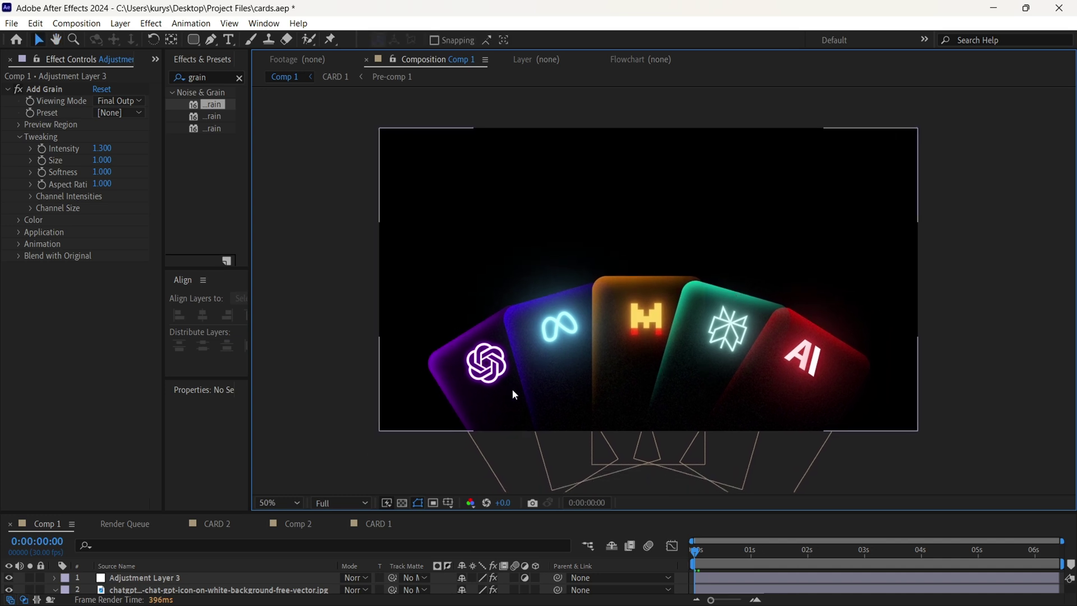